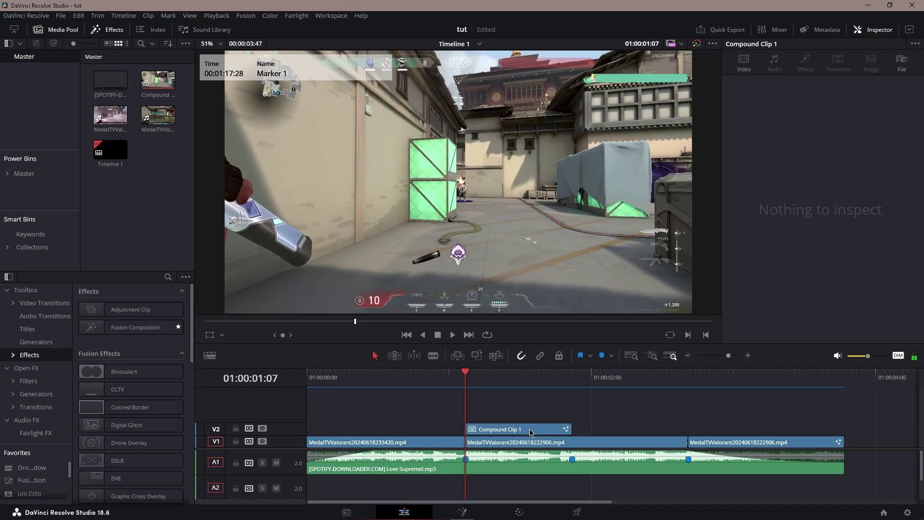
Step: Preview the compound clip on track V2 and return the playhead to its beginning
{"action": "left_click", "coordinate": [531, 432]}
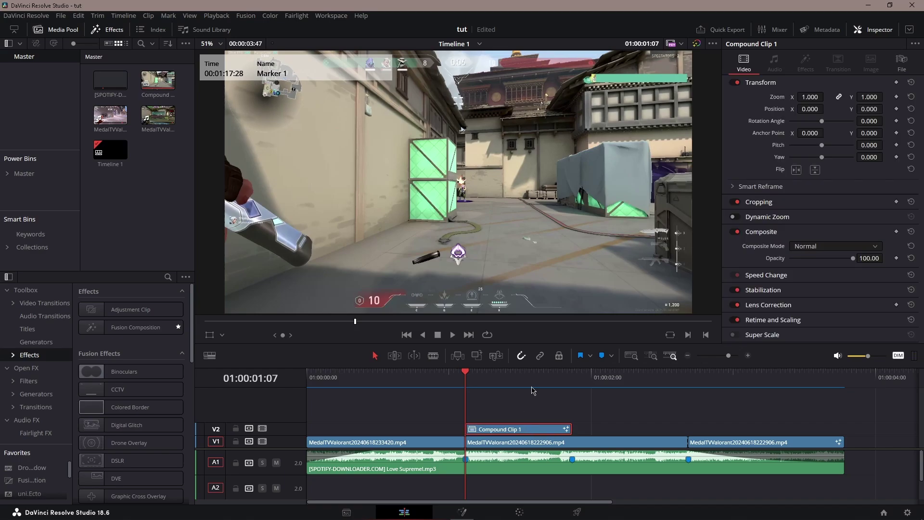
{"action": "left_click_drag", "start_coordinate": [465, 387], "coordinate": [483, 377]}
{"action": "scroll", "coordinate": [479, 182], "scroll_direction": "up", "scroll_amount": 3}
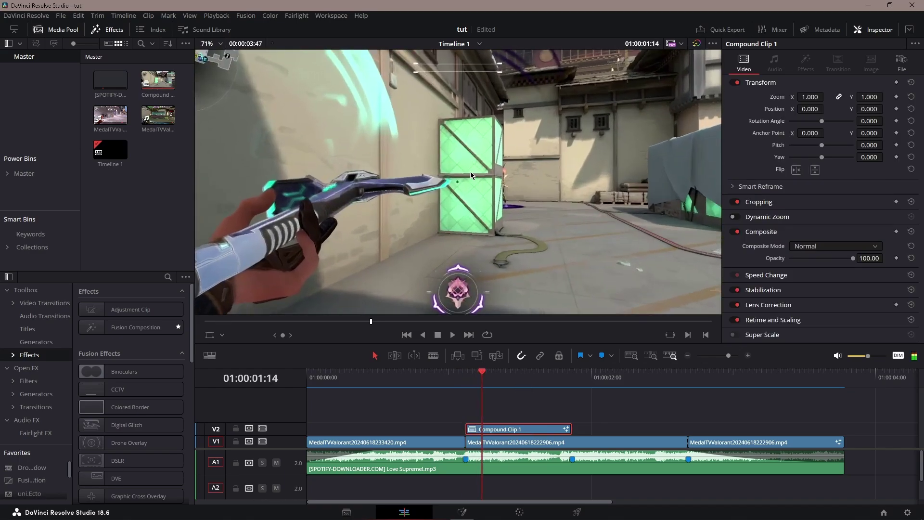
{"action": "scroll", "coordinate": [495, 176], "scroll_direction": "down", "scroll_amount": 3}
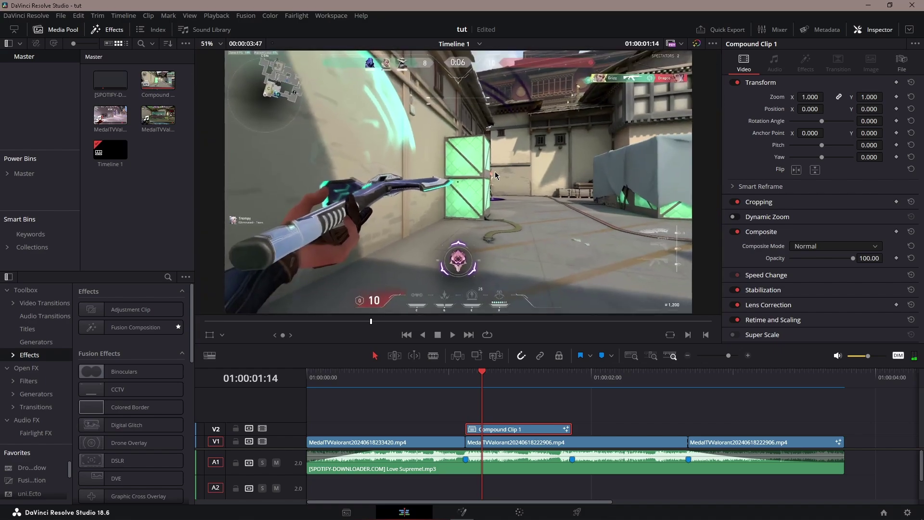
{"action": "key", "text": "space"}
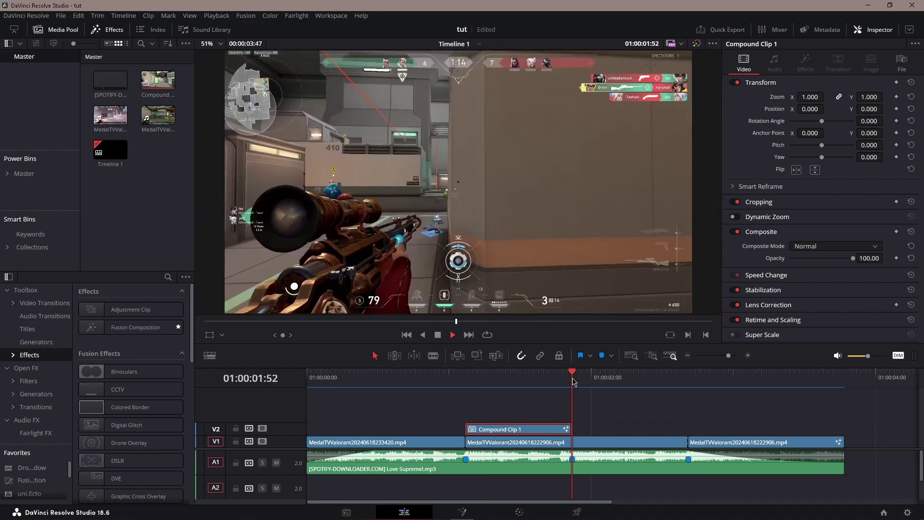
{"action": "left_click", "coordinate": [470, 378]}
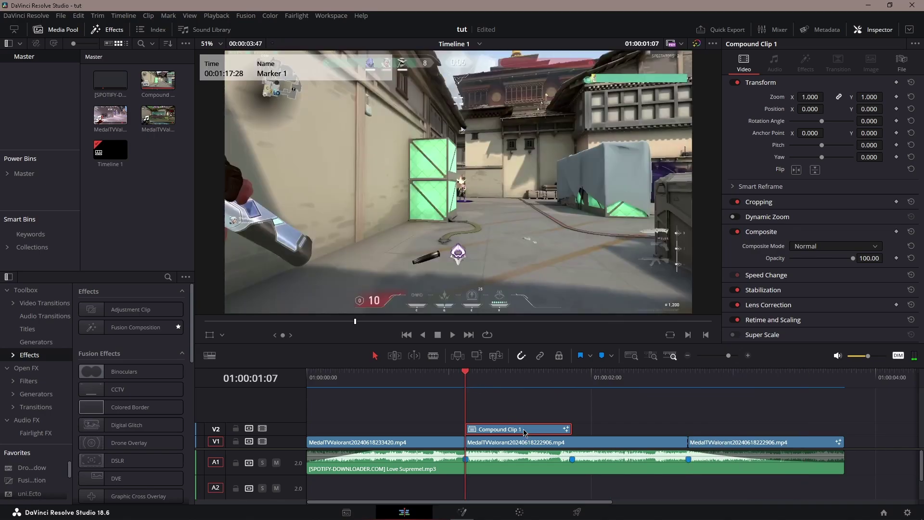
Step: Open the compound clip in the Fusion page and switch to a single viewer
{"action": "right_click", "coordinate": [524, 432]}
{"action": "left_click", "coordinate": [585, 267]}
{"action": "key", "text": "shift+space"}
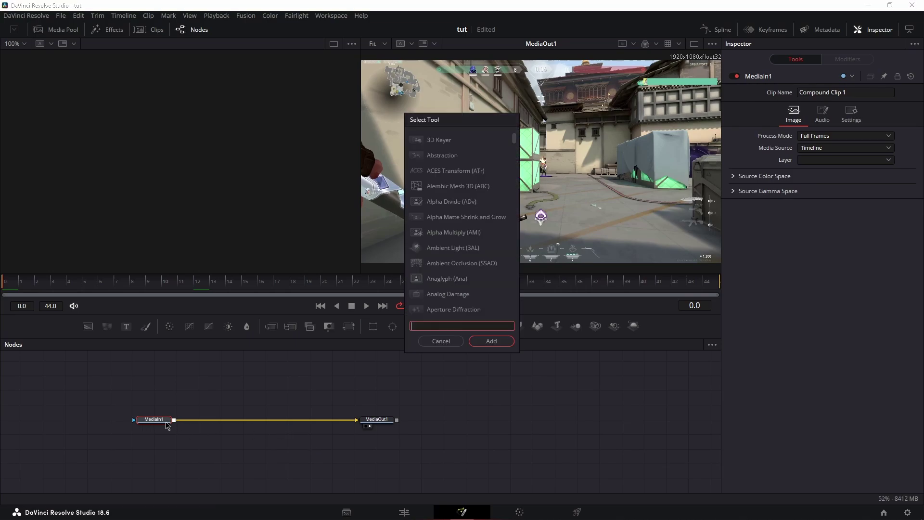
{"action": "left_click", "coordinate": [443, 341]}
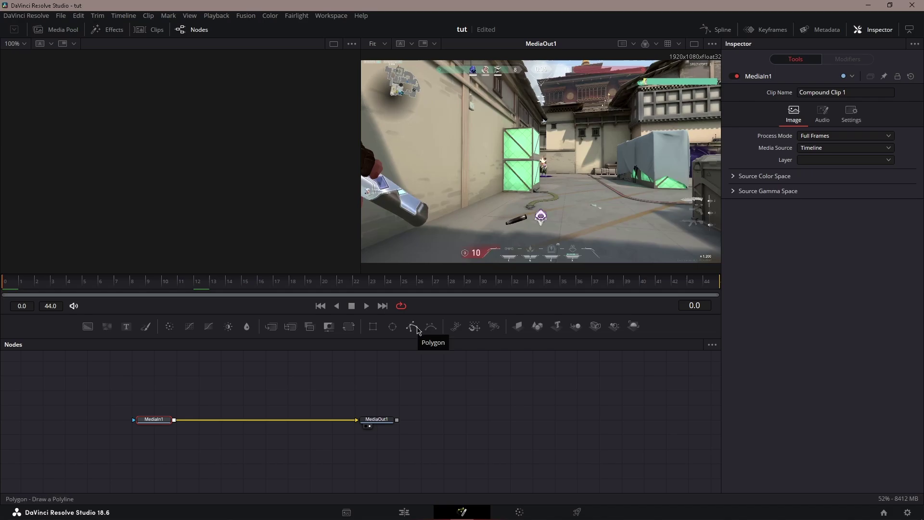
{"action": "left_click", "coordinate": [694, 44]}
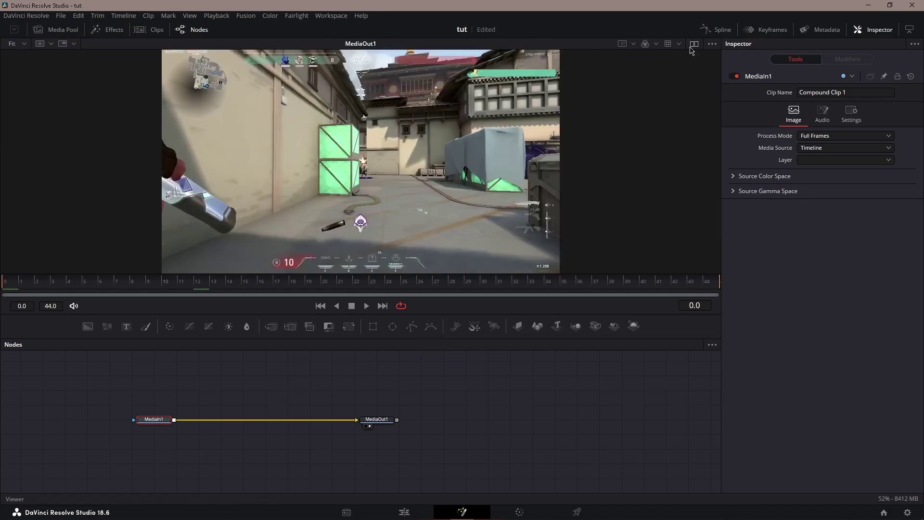
Step: Draw a closed polygon mask around the two stacked green crates at frame 0
{"action": "left_click", "coordinate": [413, 330]}
{"action": "scroll", "coordinate": [357, 124], "scroll_direction": "up", "scroll_amount": 2}
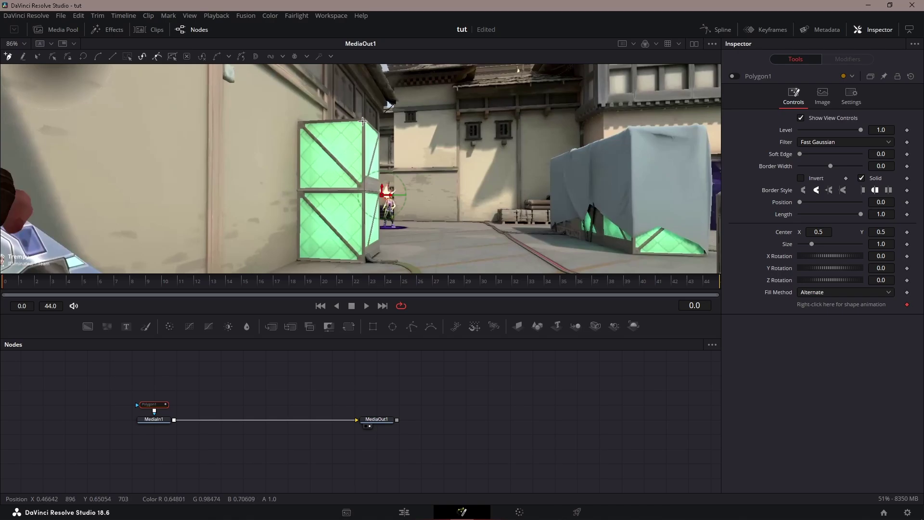
{"action": "scroll", "coordinate": [361, 130], "scroll_direction": "up", "scroll_amount": 4}
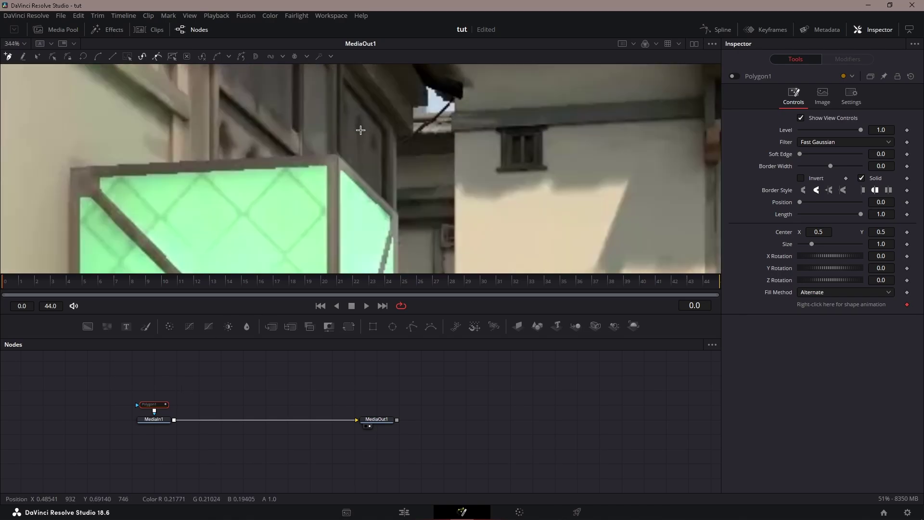
{"action": "left_click", "coordinate": [337, 154]}
{"action": "scroll", "coordinate": [428, 229], "scroll_direction": "down", "scroll_amount": 4}
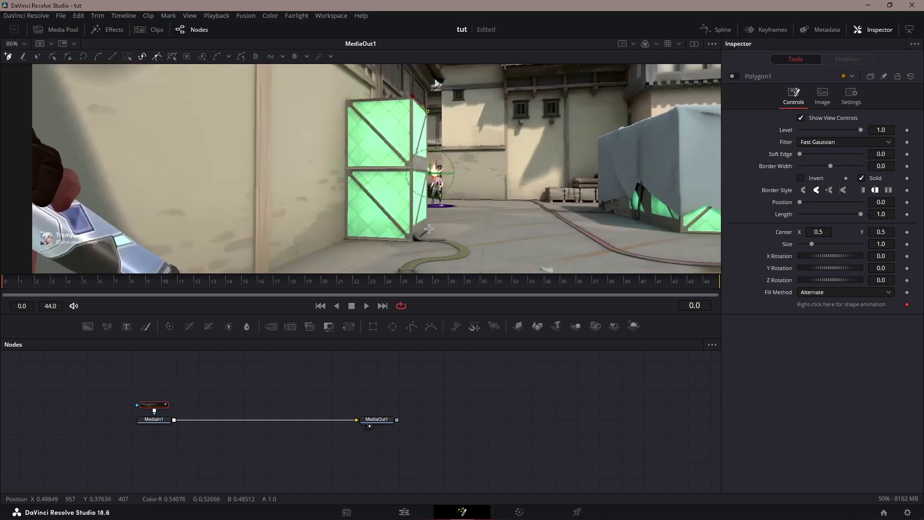
{"action": "left_click", "coordinate": [427, 230]}
{"action": "left_click", "coordinate": [410, 240]}
{"action": "left_click", "coordinate": [347, 237]}
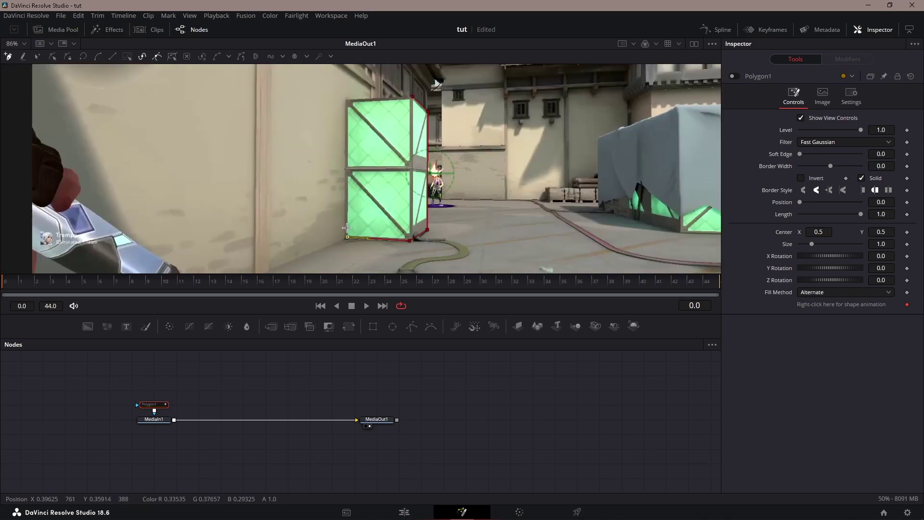
{"action": "left_click", "coordinate": [347, 99]}
{"action": "left_click", "coordinate": [412, 96]}
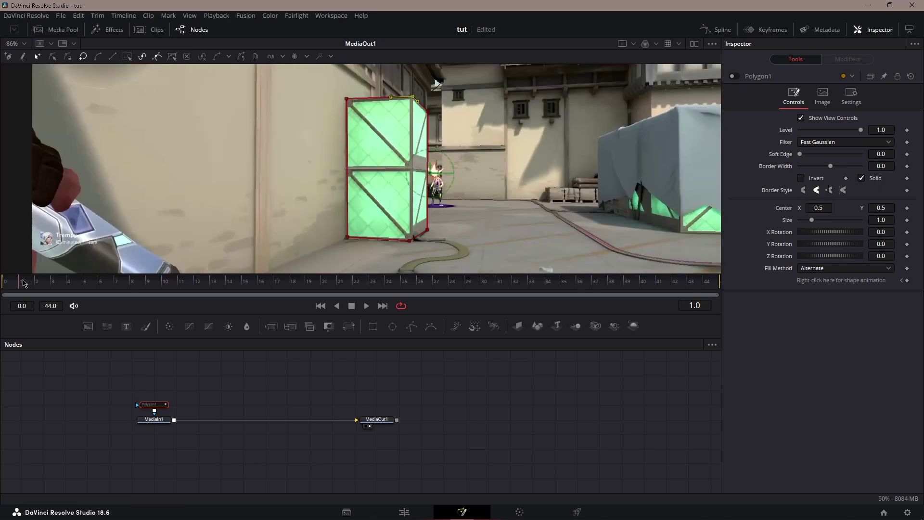
Step: Refit the polygon's corners to the crates at frame 1 and delete the polygon node
{"action": "scroll", "coordinate": [421, 99], "scroll_direction": "up", "scroll_amount": 4}
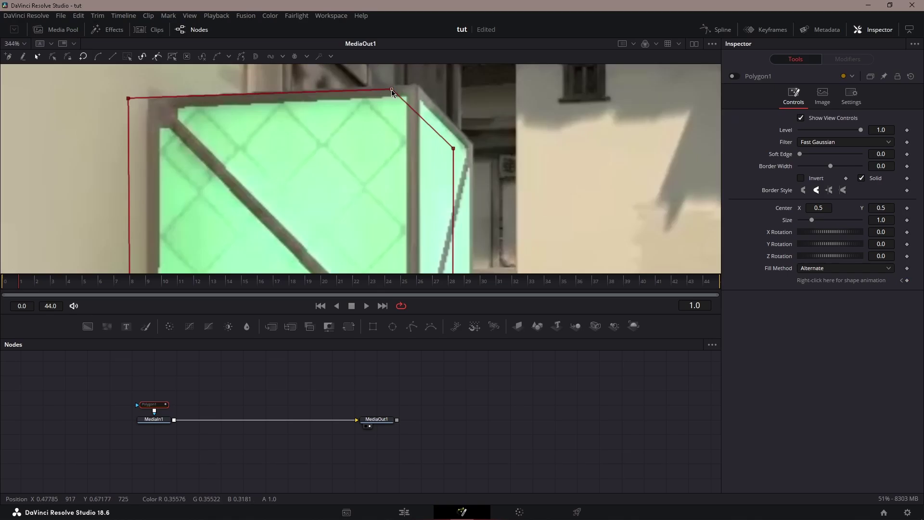
{"action": "left_click_drag", "start_coordinate": [391, 91], "coordinate": [415, 83]}
{"action": "left_click_drag", "start_coordinate": [128, 99], "coordinate": [148, 99]}
{"action": "left_click_drag", "start_coordinate": [263, 190], "coordinate": [311, 67]}
{"action": "left_click_drag", "start_coordinate": [245, 260], "coordinate": [274, 165]}
{"action": "scroll", "coordinate": [282, 188], "scroll_direction": "down", "scroll_amount": 5}
{"action": "left_click_drag", "start_coordinate": [194, 379], "coordinate": [147, 406]}
{"action": "key", "text": "Delete"}
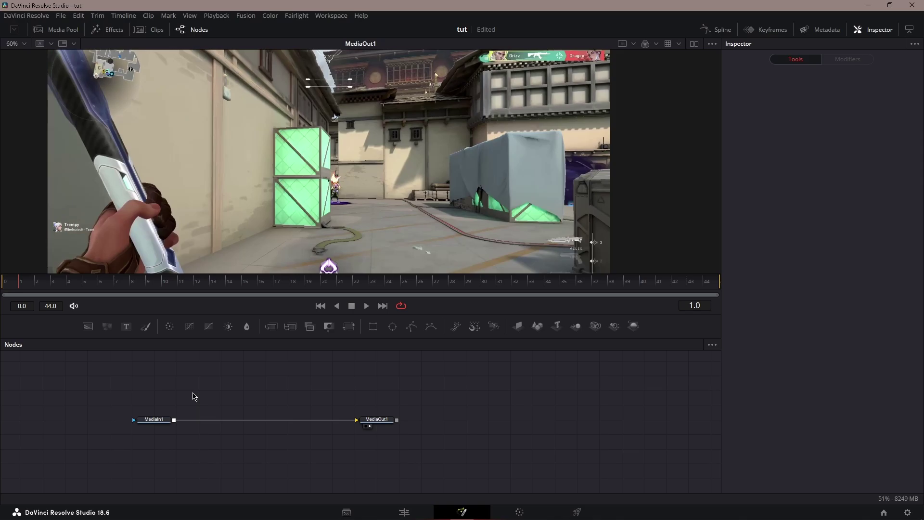
Step: Add a Magic Mask node between MediaIn1 and MediaOut1
{"action": "left_click", "coordinate": [154, 421]}
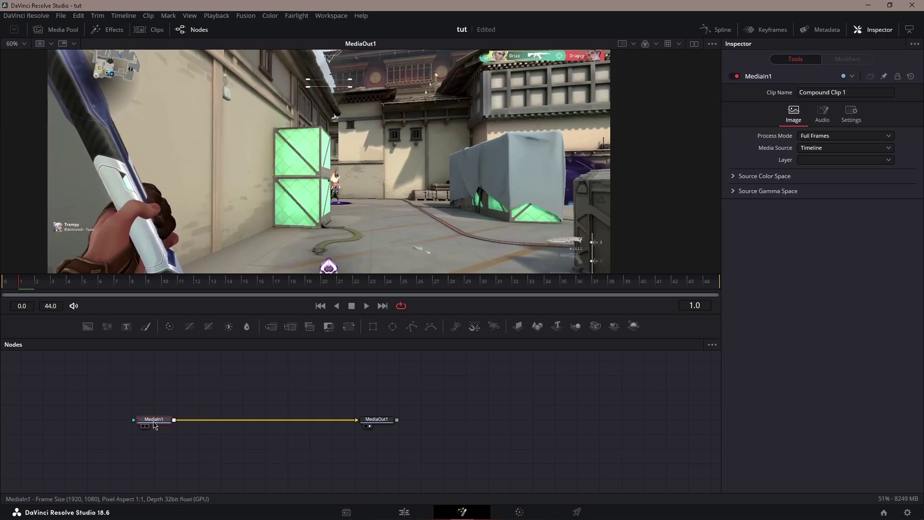
{"action": "key", "text": "shift+space"}
{"action": "type", "text": "magic"}
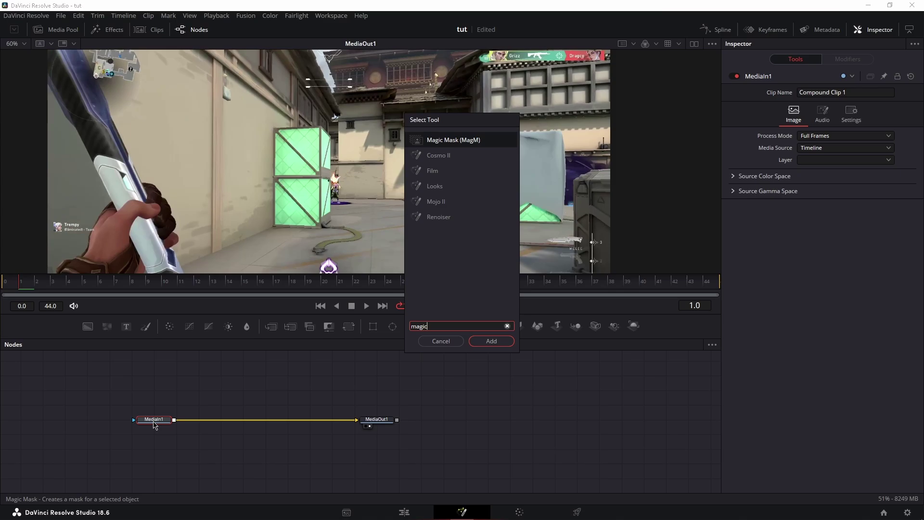
{"action": "key", "text": "Return"}
{"action": "left_click_drag", "start_coordinate": [293, 216], "coordinate": [353, 206]}
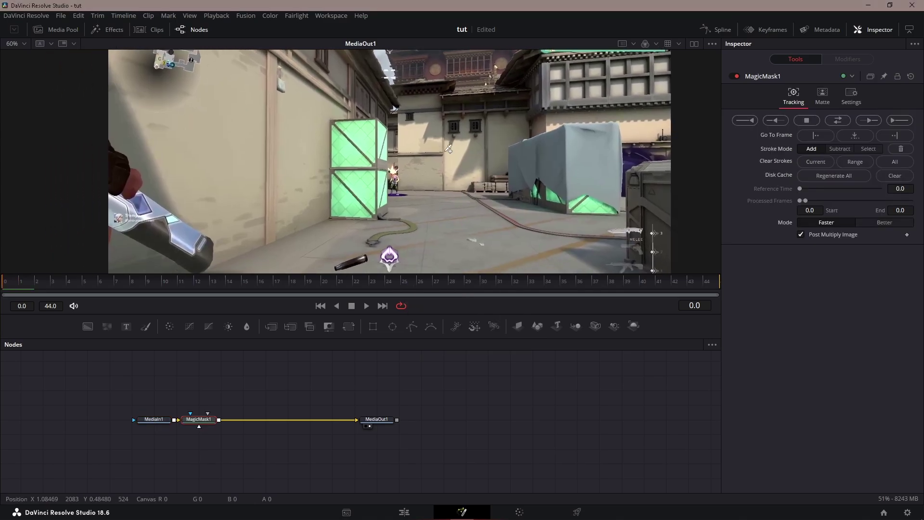
Step: Paint Add strokes over the crates' front and side faces and along the top edge at frame 0
{"action": "left_click", "coordinate": [812, 149]}
{"action": "scroll", "coordinate": [409, 137], "scroll_direction": "up", "scroll_amount": 5}
{"action": "mouse_move", "coordinate": [197, 92]}
{"action": "left_mouse_down"}
{"action": "mouse_move", "coordinate": [316, 97]}
{"action": "mouse_move", "coordinate": [332, 109]}
{"action": "mouse_move", "coordinate": [340, 232]}
{"action": "mouse_move", "coordinate": [369, 129]}
{"action": "mouse_move", "coordinate": [370, 235]}
{"action": "mouse_move", "coordinate": [282, 240]}
{"action": "left_mouse_up"}
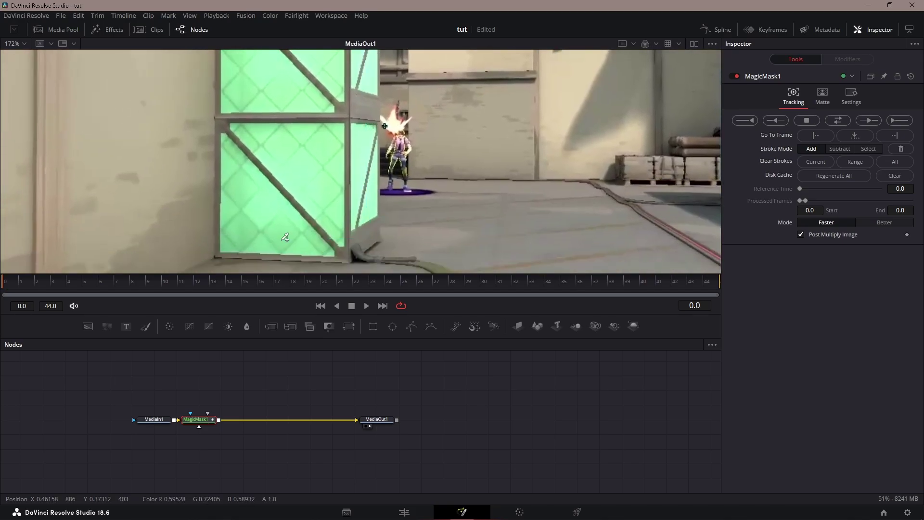
{"action": "left_click_drag", "start_coordinate": [248, 75], "coordinate": [253, 183]}
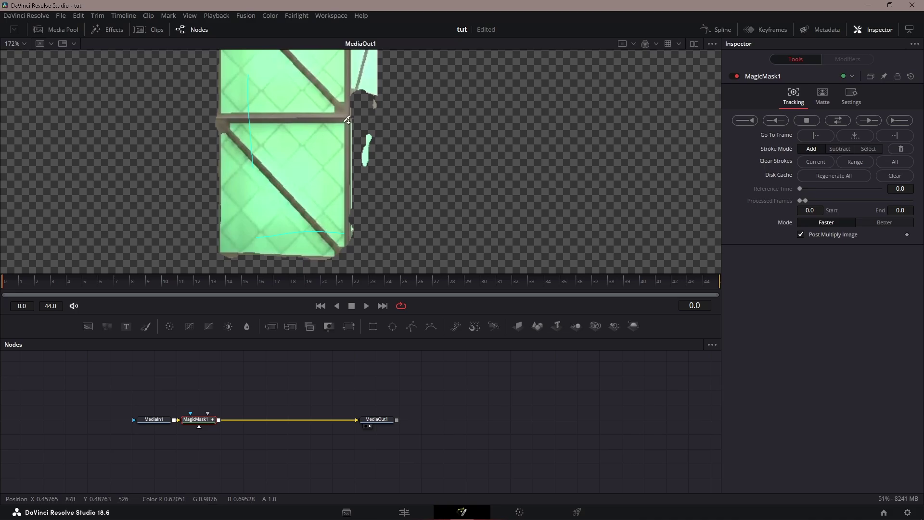
{"action": "left_click_drag", "start_coordinate": [360, 91], "coordinate": [361, 221]}
{"action": "left_click_drag", "start_coordinate": [362, 124], "coordinate": [369, 239]}
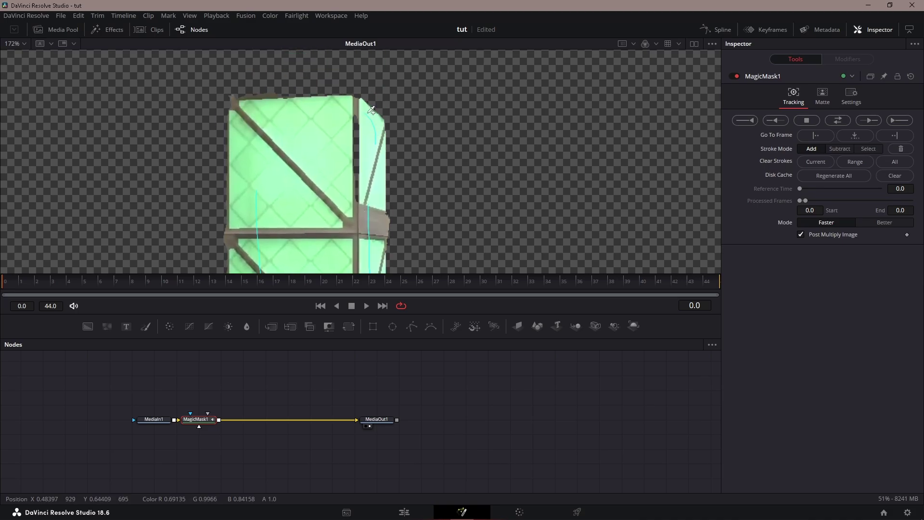
{"action": "scroll", "coordinate": [380, 106], "scroll_direction": "up", "scroll_amount": 2}
{"action": "mouse_move", "coordinate": [348, 72]}
{"action": "left_mouse_down"}
{"action": "mouse_move", "coordinate": [319, 71]}
{"action": "mouse_move", "coordinate": [132, 78]}
{"action": "left_mouse_up"}
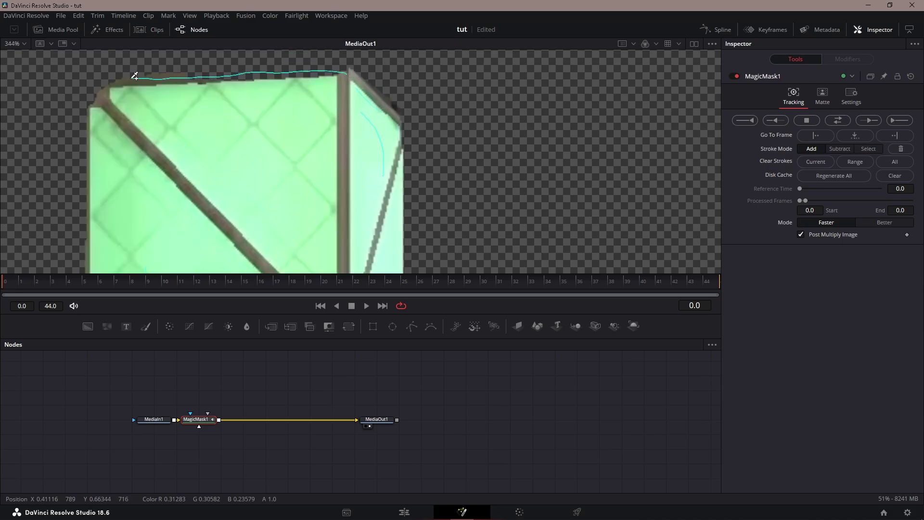
{"action": "left_click_drag", "start_coordinate": [284, 126], "coordinate": [422, 160]}
Step: Show MediaIn1 and MagicMask1 side by side in two viewers
{"action": "left_click", "coordinate": [159, 419]}
{"action": "key", "text": "1"}
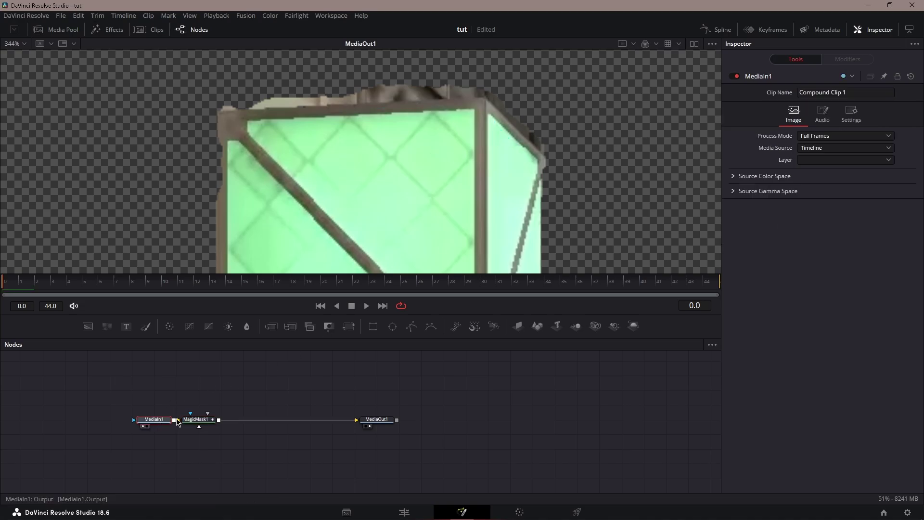
{"action": "left_click", "coordinate": [199, 420]}
{"action": "key", "text": "2"}
{"action": "left_click", "coordinate": [694, 43]}
Step: Paint Add strokes down the left edge of both crates to include their frame in the mask
{"action": "left_click_drag", "start_coordinate": [554, 158], "coordinate": [532, 126]}
{"action": "scroll", "coordinate": [137, 131], "scroll_direction": "up", "scroll_amount": 4}
{"action": "left_click_drag", "start_coordinate": [203, 89], "coordinate": [207, 190]}
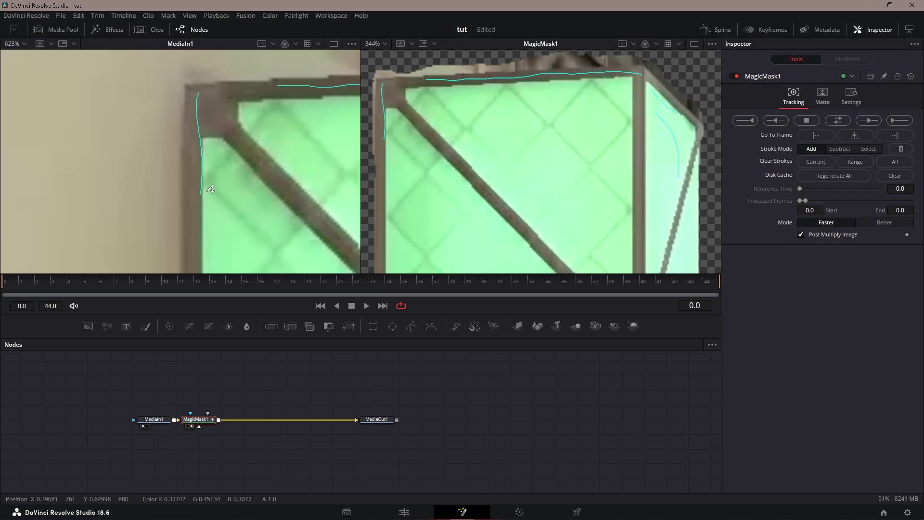
{"action": "scroll", "coordinate": [205, 144], "scroll_direction": "down", "scroll_amount": 4}
{"action": "scroll", "coordinate": [200, 87], "scroll_direction": "up", "scroll_amount": 2}
{"action": "left_click_drag", "start_coordinate": [199, 79], "coordinate": [205, 232]}
{"action": "left_click_drag", "start_coordinate": [214, 205], "coordinate": [209, 64]}
{"action": "left_click_drag", "start_coordinate": [205, 118], "coordinate": [205, 206]}
{"action": "left_click_drag", "start_coordinate": [224, 219], "coordinate": [206, 79]}
{"action": "left_click_drag", "start_coordinate": [186, 126], "coordinate": [188, 203]}
Step: Paint Add strokes across the base of the lower crate's side face to include its bottom frame
{"action": "left_click_drag", "start_coordinate": [490, 219], "coordinate": [471, 74]}
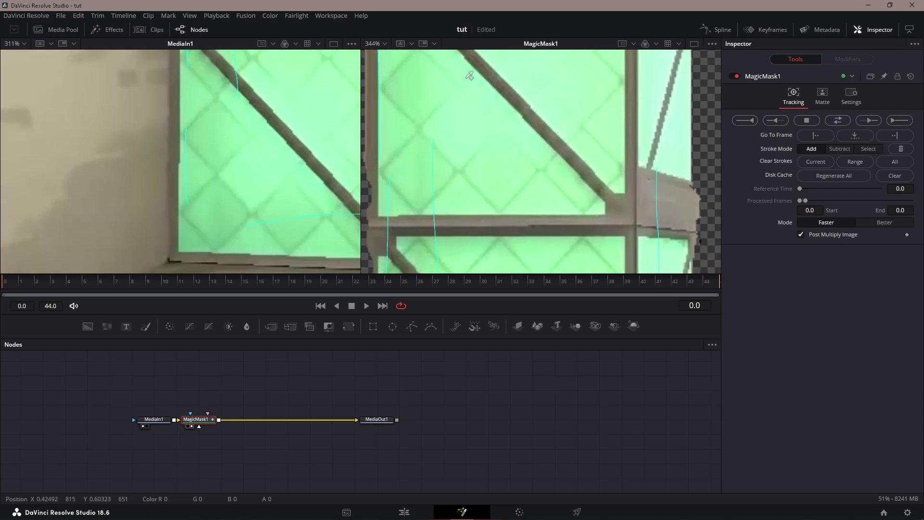
{"action": "scroll", "coordinate": [474, 87], "scroll_direction": "down", "scroll_amount": 5}
{"action": "scroll", "coordinate": [531, 195], "scroll_direction": "up", "scroll_amount": 5}
{"action": "left_click_drag", "start_coordinate": [525, 227], "coordinate": [564, 196]}
{"action": "left_click_drag", "start_coordinate": [332, 216], "coordinate": [172, 134]}
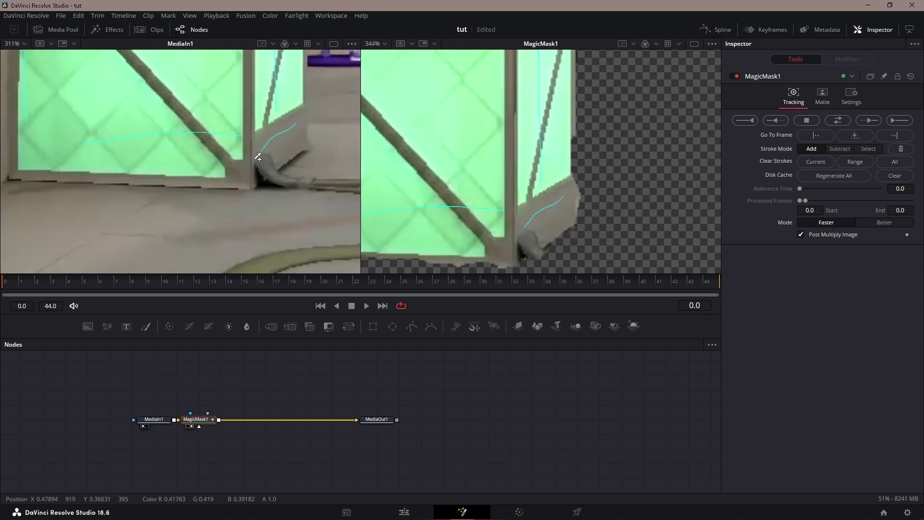
{"action": "mouse_move", "coordinate": [246, 170]}
{"action": "left_mouse_down"}
{"action": "mouse_move", "coordinate": [300, 137]}
{"action": "mouse_move", "coordinate": [296, 103]}
{"action": "left_mouse_up"}
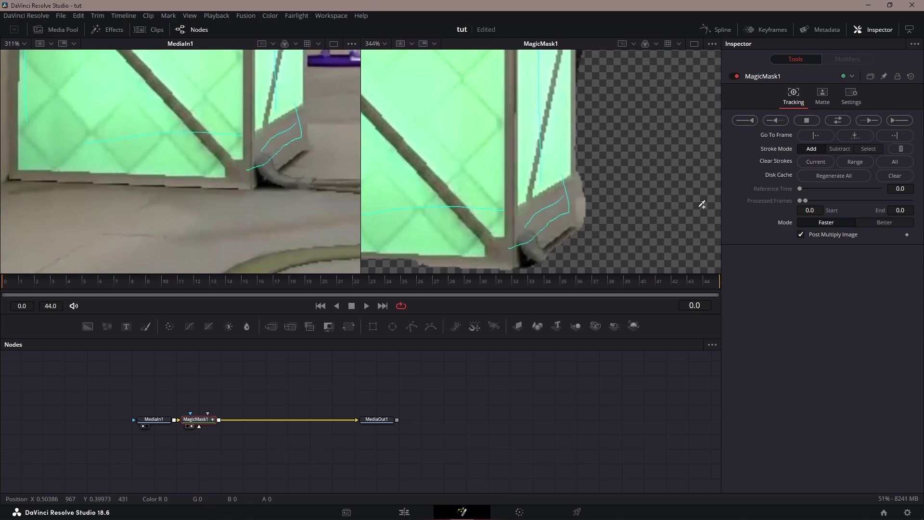
Step: Paint Add strokes along the outer right edge of the upper crate's side face
{"action": "mouse_move", "coordinate": [612, 130]}
{"action": "left_mouse_down"}
{"action": "mouse_move", "coordinate": [605, 160]}
{"action": "mouse_move", "coordinate": [573, 206]}
{"action": "left_mouse_up"}
{"action": "left_click_drag", "start_coordinate": [562, 56], "coordinate": [551, 143]}
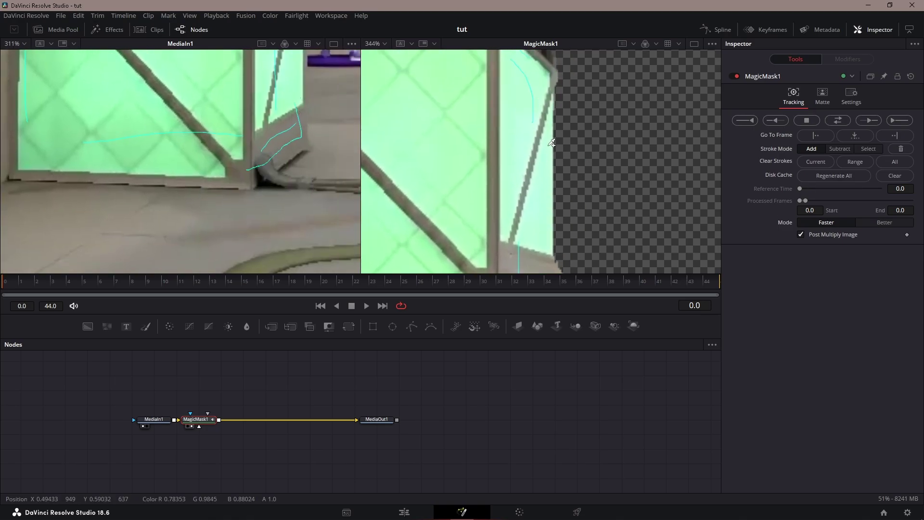
{"action": "left_click_drag", "start_coordinate": [550, 100], "coordinate": [545, 235]}
{"action": "left_click_drag", "start_coordinate": [555, 177], "coordinate": [554, 255]}
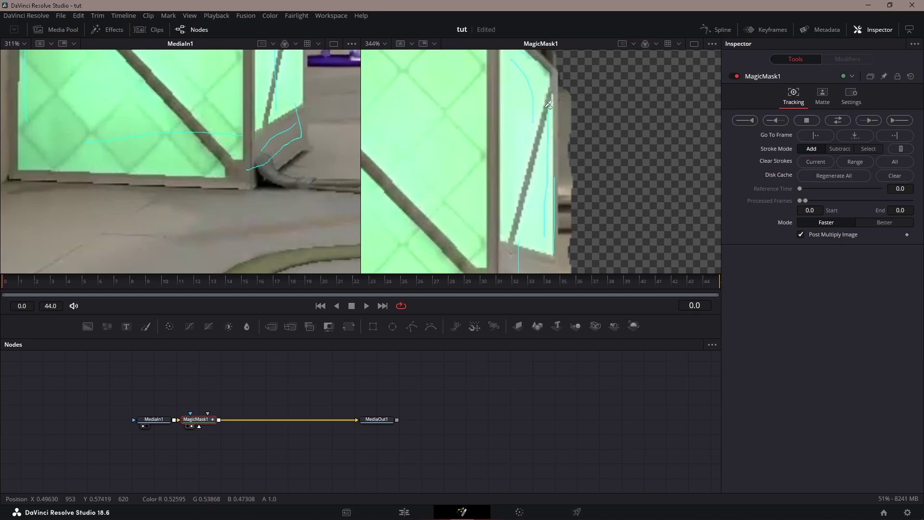
Step: Paint Subtract strokes down the background just right of the upper crate to trim the mask
{"action": "left_click", "coordinate": [840, 149]}
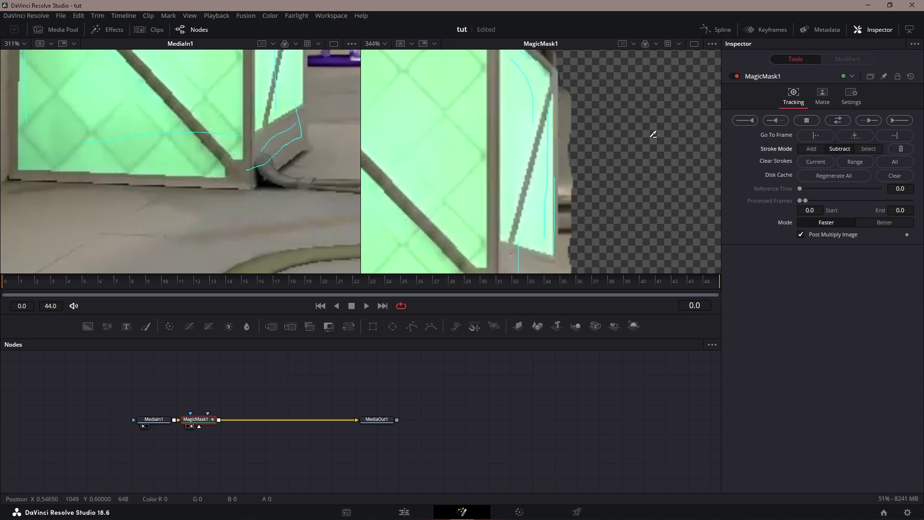
{"action": "mouse_move", "coordinate": [568, 94]}
{"action": "left_mouse_down"}
{"action": "mouse_move", "coordinate": [581, 225]}
{"action": "mouse_move", "coordinate": [587, 161]}
{"action": "left_mouse_up"}
{"action": "mouse_move", "coordinate": [565, 126]}
{"action": "left_mouse_down"}
{"action": "mouse_move", "coordinate": [570, 238]}
{"action": "mouse_move", "coordinate": [559, 224]}
{"action": "mouse_move", "coordinate": [559, 159]}
{"action": "mouse_move", "coordinate": [550, 263]}
{"action": "mouse_move", "coordinate": [550, 184]}
{"action": "left_mouse_up"}
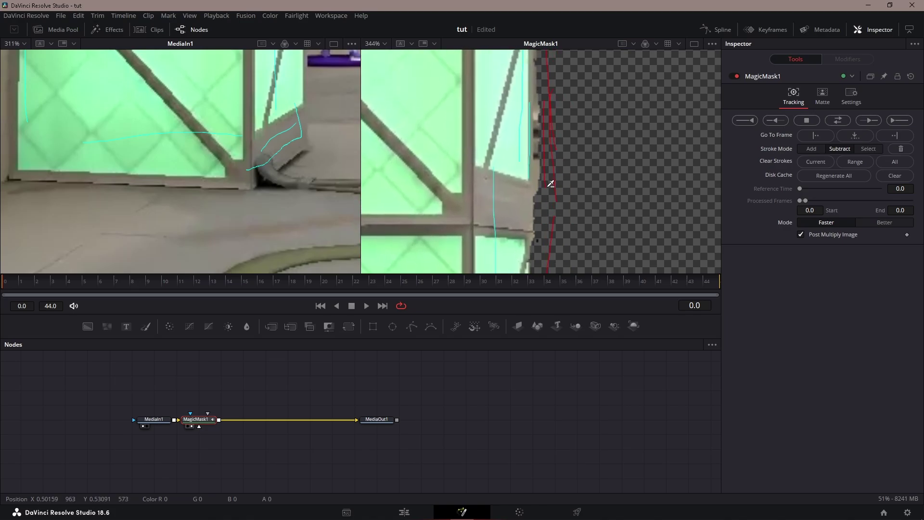
{"action": "left_click_drag", "start_coordinate": [548, 95], "coordinate": [545, 263]}
Step: Paint Subtract strokes along the background above the upper crate's top edge and corners
{"action": "left_click_drag", "start_coordinate": [518, 120], "coordinate": [619, 160]}
{"action": "left_click_drag", "start_coordinate": [549, 140], "coordinate": [459, 136]}
{"action": "left_click_drag", "start_coordinate": [502, 141], "coordinate": [568, 132]}
{"action": "mouse_move", "coordinate": [579, 141]}
{"action": "left_mouse_down"}
{"action": "mouse_move", "coordinate": [519, 133]}
{"action": "mouse_move", "coordinate": [538, 135]}
{"action": "left_mouse_up"}
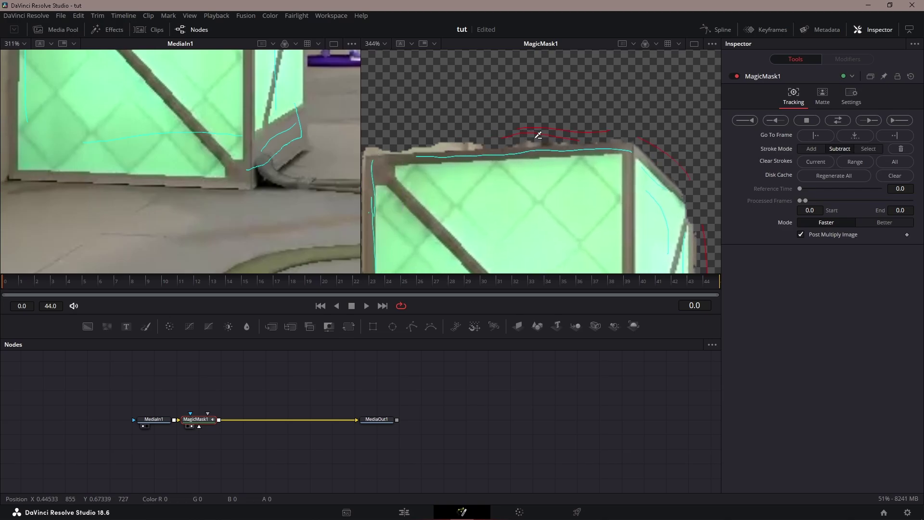
{"action": "mouse_move", "coordinate": [466, 139]}
{"action": "left_mouse_down"}
{"action": "mouse_move", "coordinate": [401, 137]}
{"action": "mouse_move", "coordinate": [535, 131]}
{"action": "left_mouse_up"}
{"action": "left_click_drag", "start_coordinate": [457, 137], "coordinate": [425, 137]}
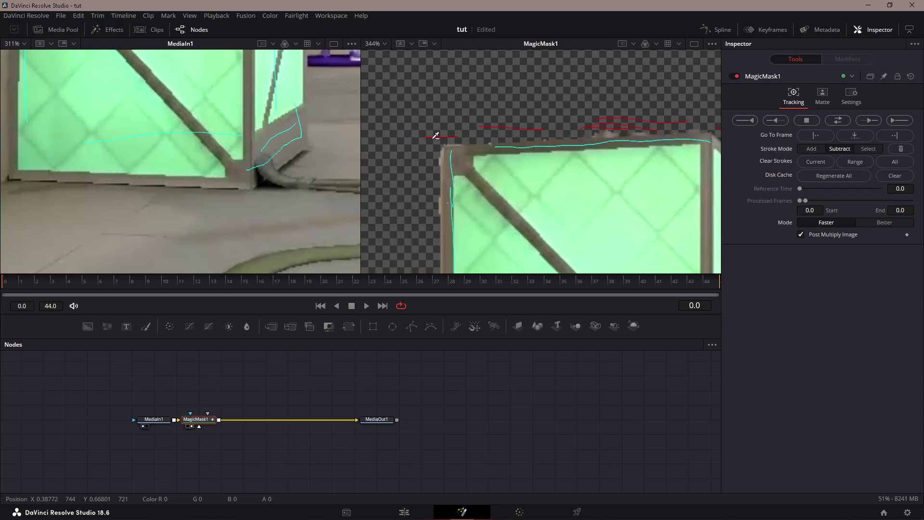
Step: Subtract the background beside the right edge of the lower crate from the mask
{"action": "scroll", "coordinate": [629, 124], "scroll_direction": "down", "scroll_amount": 5}
{"action": "scroll", "coordinate": [693, 168], "scroll_direction": "up", "scroll_amount": 5}
{"action": "left_click_drag", "start_coordinate": [598, 260], "coordinate": [591, 98]}
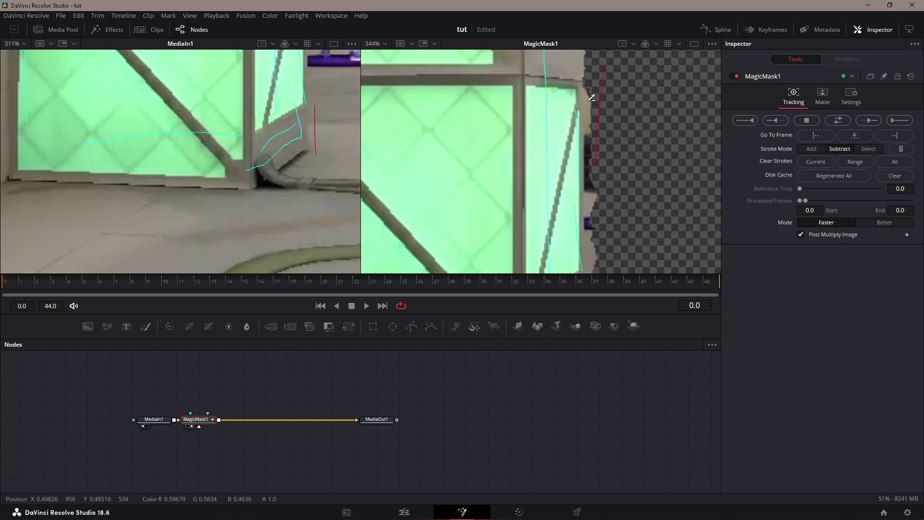
{"action": "left_click_drag", "start_coordinate": [590, 202], "coordinate": [694, 77]}
Step: Subtract the floor below the crates and add a stroke along their bottom edge, leaving the stroke mode on Subtract
{"action": "left_click_drag", "start_coordinate": [552, 242], "coordinate": [377, 238]}
{"action": "left_click", "coordinate": [810, 148]}
{"action": "left_click_drag", "start_coordinate": [554, 223], "coordinate": [397, 218]}
{"action": "left_click", "coordinate": [839, 148]}
{"action": "scroll", "coordinate": [414, 232], "scroll_direction": "down", "scroll_amount": 5}
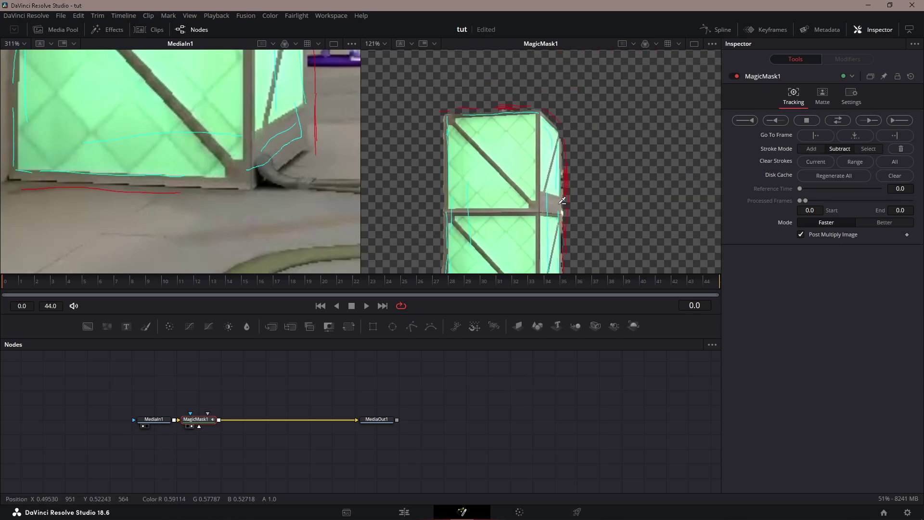
Step: Switch the Magic Mask mode to Better and set its Refine Range to 1
{"action": "scroll", "coordinate": [503, 123], "scroll_direction": "up", "scroll_amount": 3}
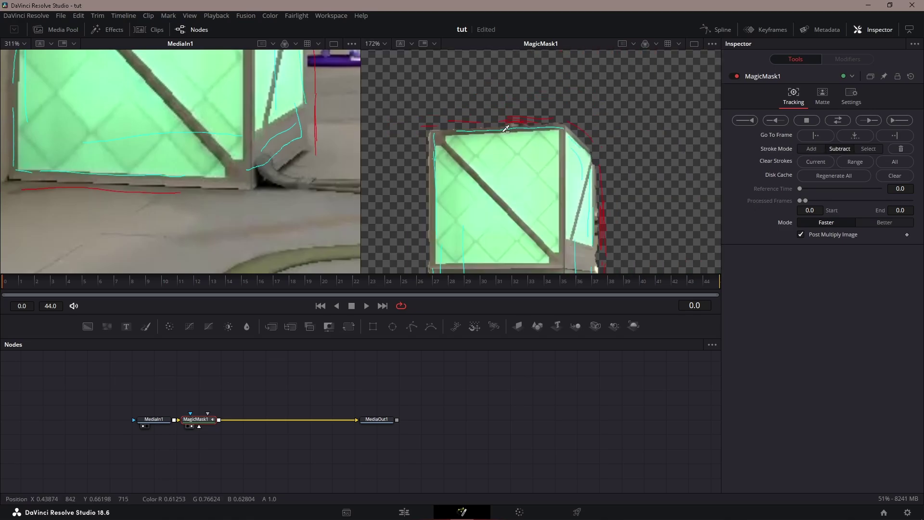
{"action": "scroll", "coordinate": [507, 129], "scroll_direction": "down", "scroll_amount": 3}
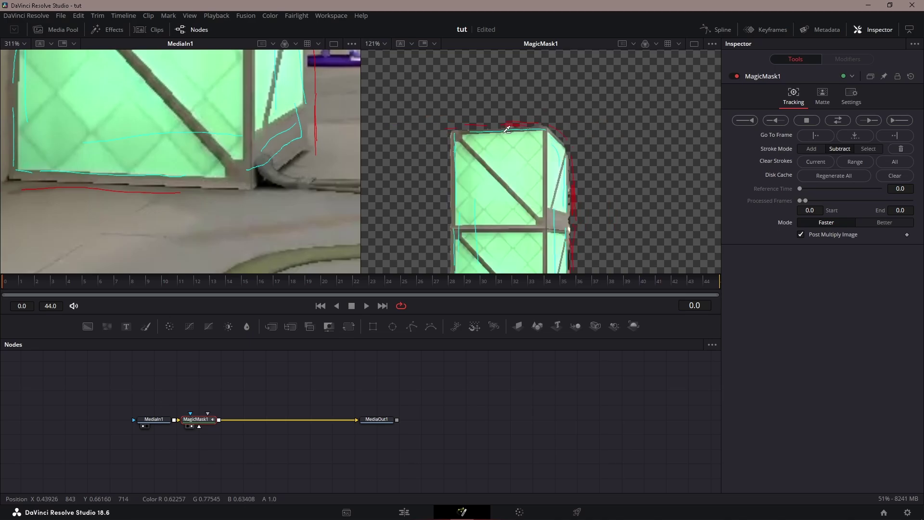
{"action": "left_click", "coordinate": [892, 226]}
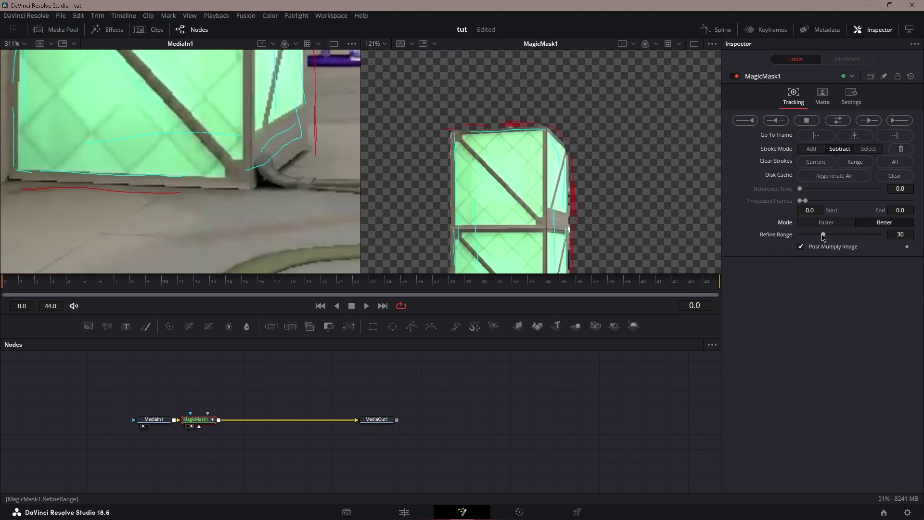
{"action": "left_click_drag", "start_coordinate": [824, 235], "coordinate": [717, 243]}
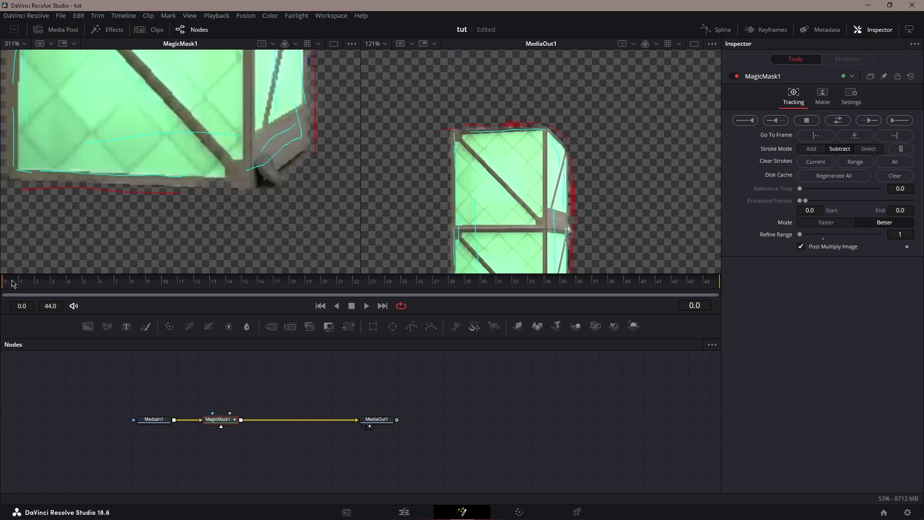
Step: Track the Magic Mask forward from frame 0 through the whole clip
{"action": "mouse_move", "coordinate": [14, 282]}
{"action": "left_mouse_down"}
{"action": "mouse_move", "coordinate": [29, 282]}
{"action": "mouse_move", "coordinate": [10, 282]}
{"action": "left_mouse_up"}
{"action": "left_click_drag", "start_coordinate": [515, 187], "coordinate": [523, 140]}
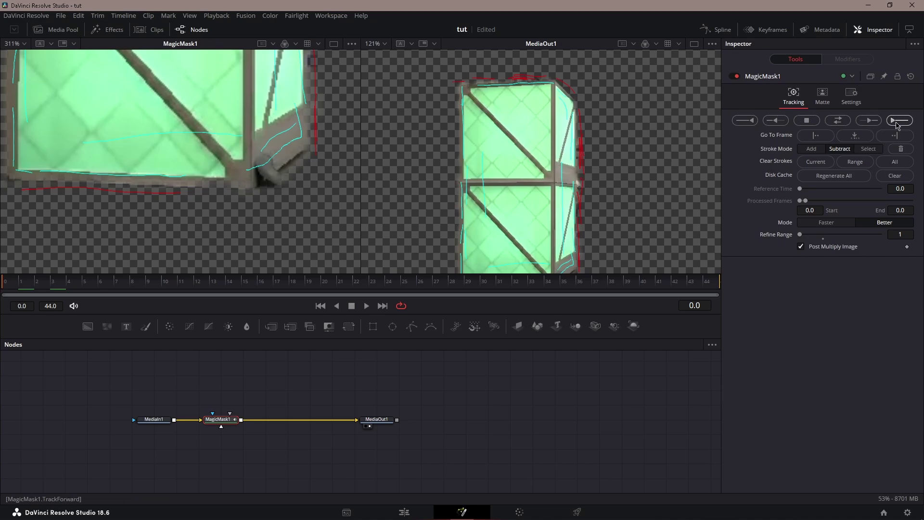
{"action": "scroll", "coordinate": [640, 162], "scroll_direction": "down", "scroll_amount": 2}
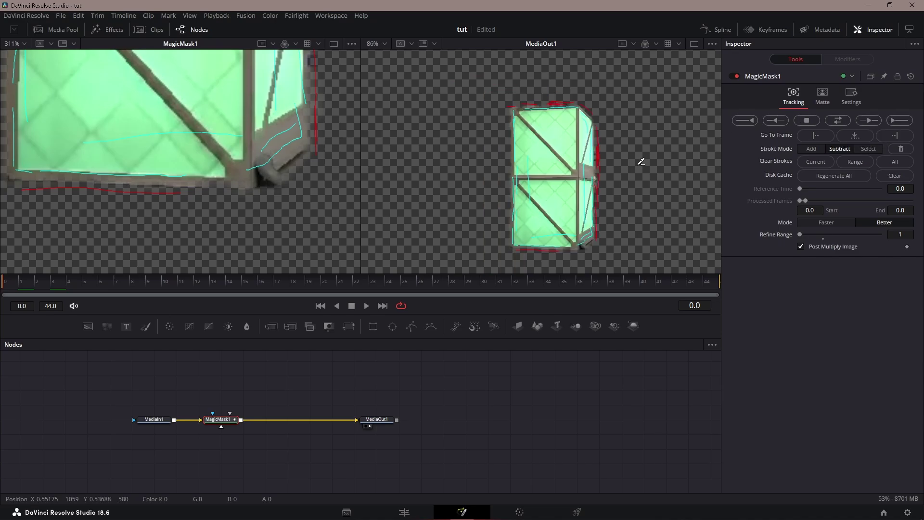
{"action": "left_click", "coordinate": [896, 123]}
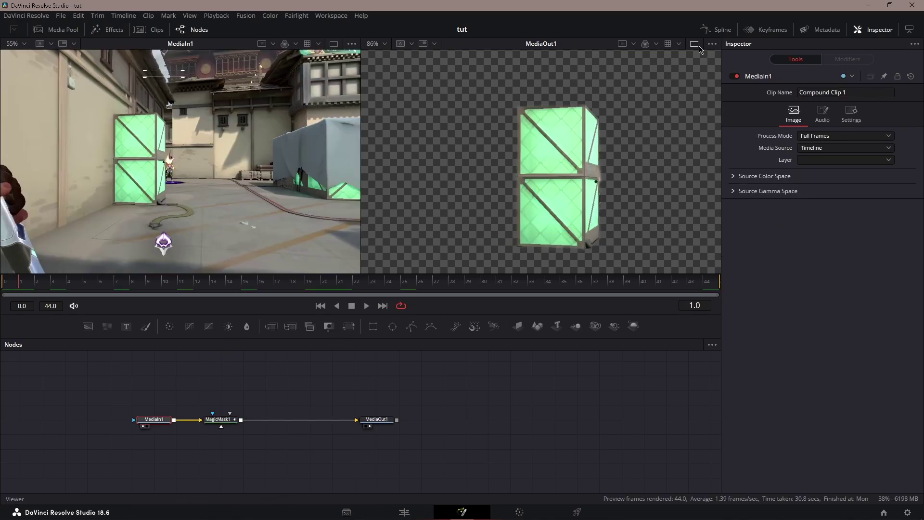
Step: Show only the MediaOut1 viewer and play the clip to check how the mask follows the crates
{"action": "left_click", "coordinate": [696, 45]}
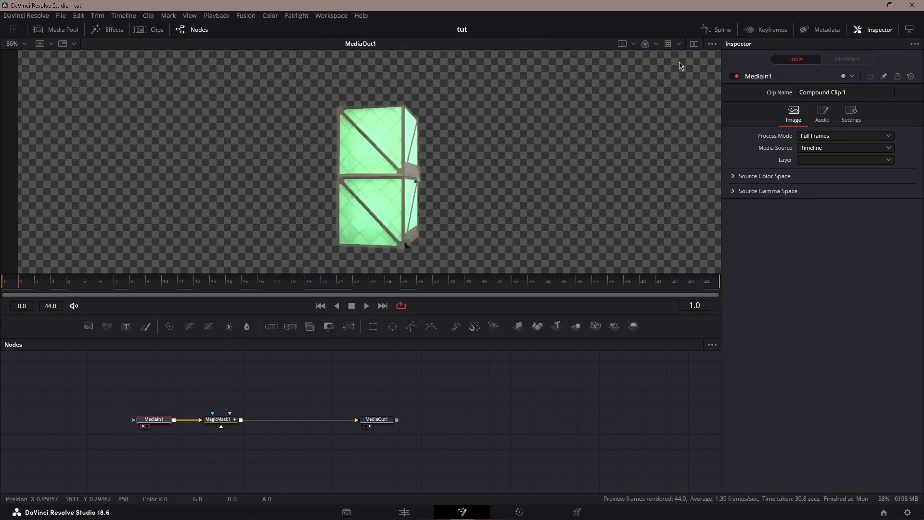
{"action": "key", "text": "space"}
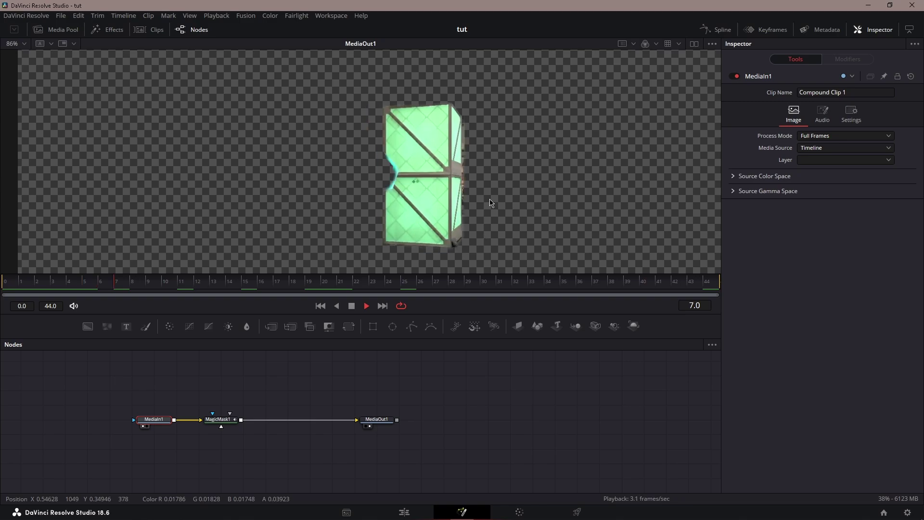
{"action": "key", "text": "space"}
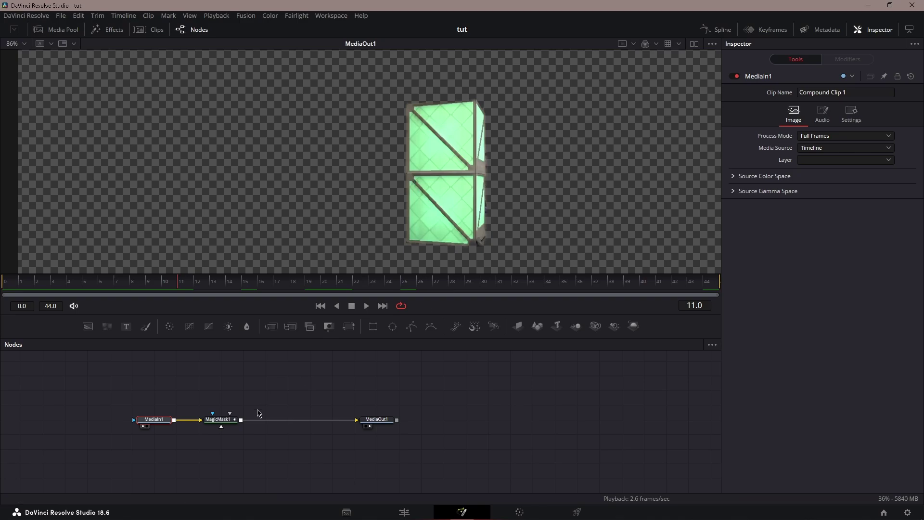
Step: At frame 44, paint an Add stroke on MagicMask1 over the notch at the crates' left edge where the two crates meet
{"action": "left_click", "coordinate": [225, 419]}
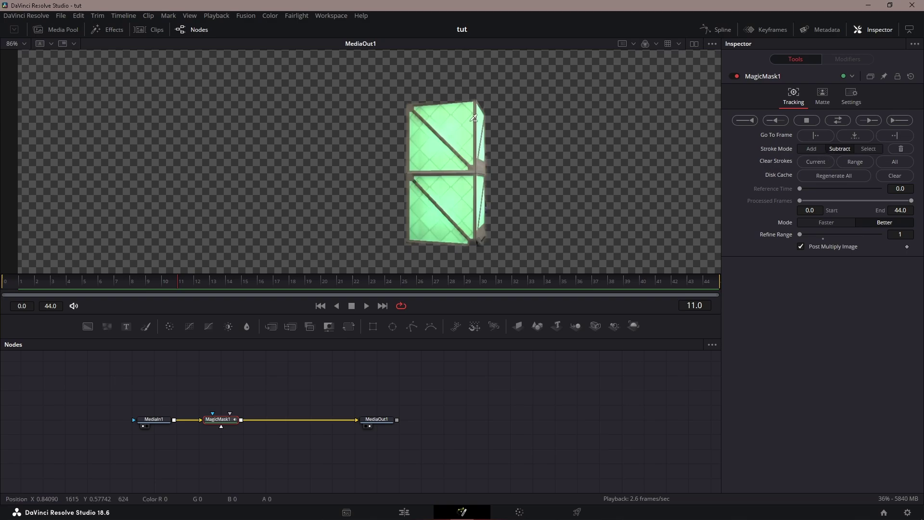
{"action": "left_click_drag", "start_coordinate": [188, 283], "coordinate": [704, 289]}
{"action": "scroll", "coordinate": [372, 176], "scroll_direction": "up", "scroll_amount": 5}
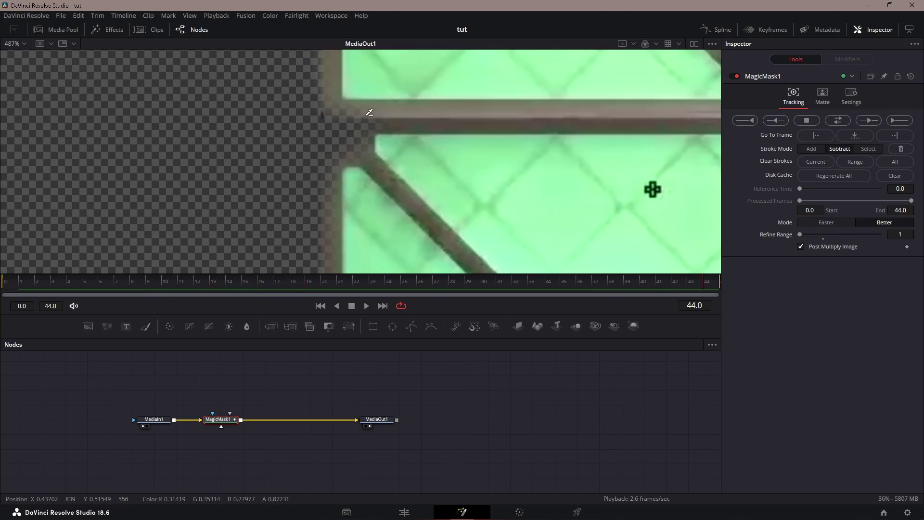
{"action": "scroll", "coordinate": [368, 111], "scroll_direction": "down", "scroll_amount": 3}
{"action": "left_click", "coordinate": [812, 149]}
{"action": "left_click_drag", "start_coordinate": [367, 119], "coordinate": [368, 142]}
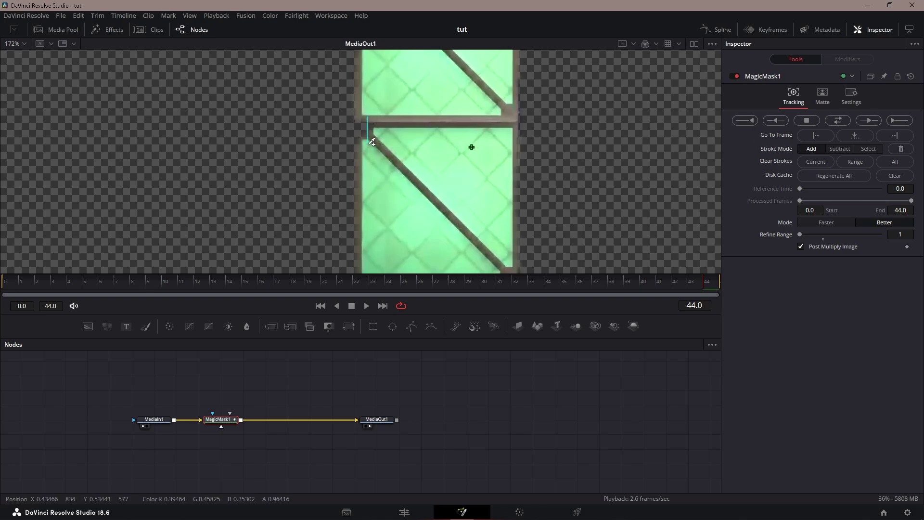
{"action": "scroll", "coordinate": [371, 135], "scroll_direction": "down", "scroll_amount": 2}
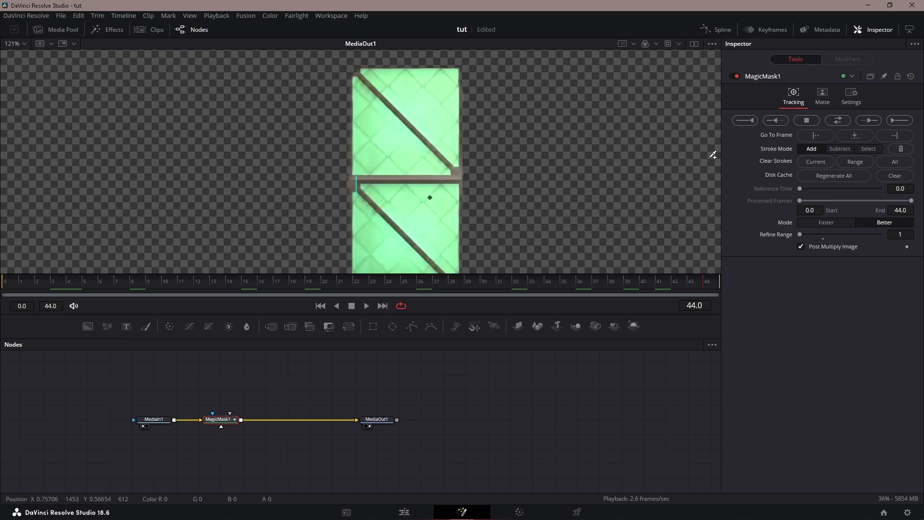
Step: Go to frame 15 and set the mask's matte Blur to 0.25
{"action": "left_click", "coordinate": [17, 282]}
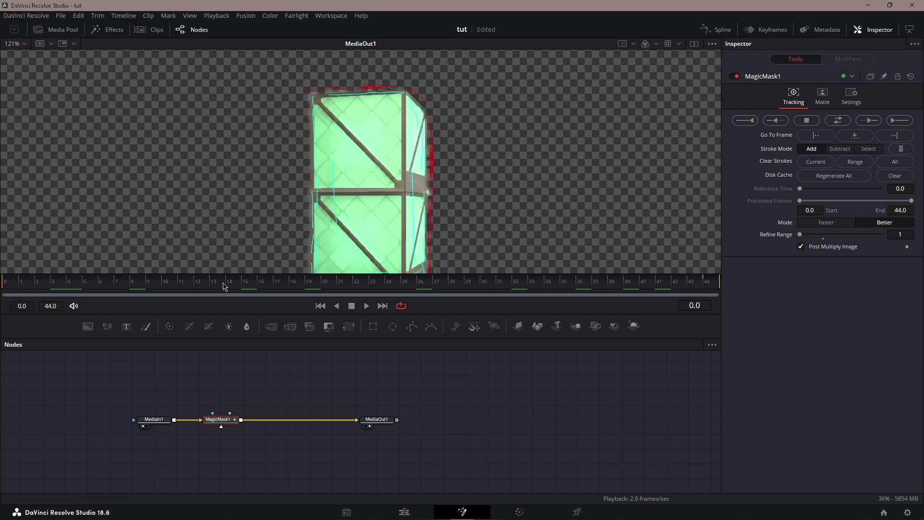
{"action": "left_click_drag", "start_coordinate": [224, 286], "coordinate": [247, 287]}
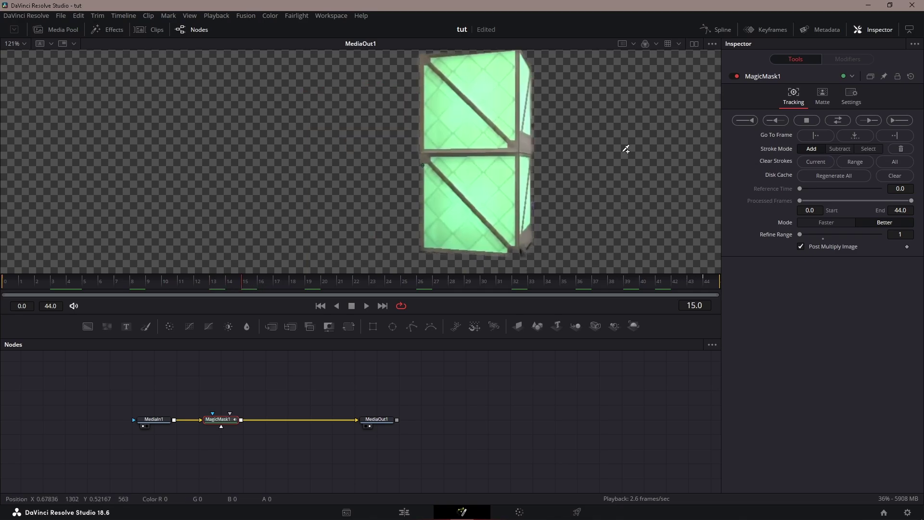
{"action": "left_click", "coordinate": [823, 99]}
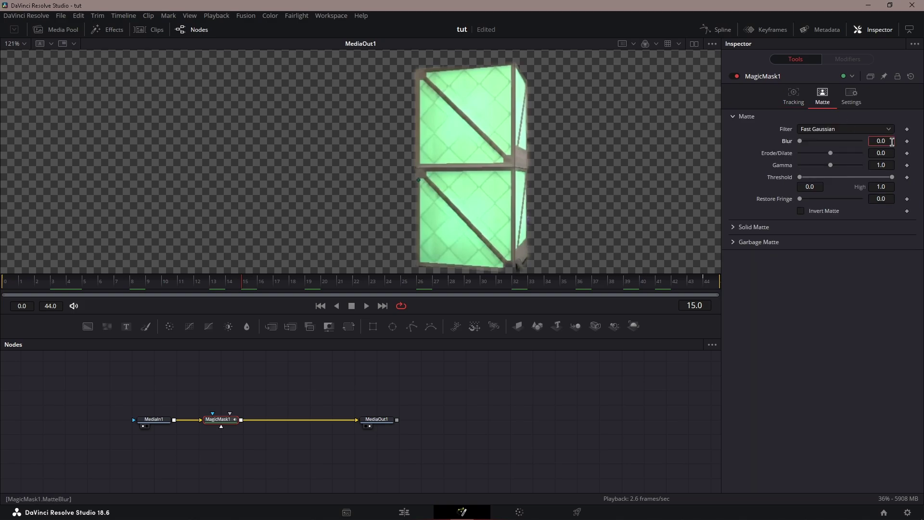
{"action": "left_click", "coordinate": [892, 142]}
{"action": "type", "text": "0.25"}
{"action": "key", "text": "Tab"}
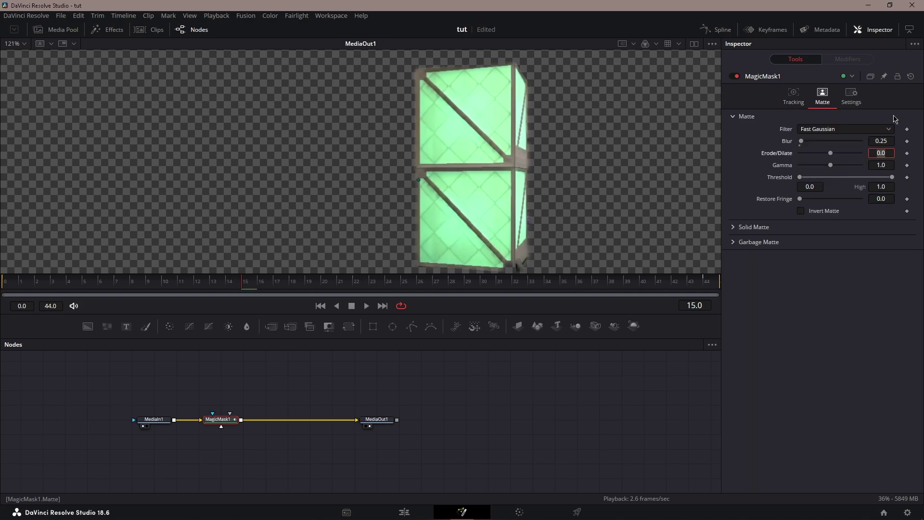
{"action": "left_click", "coordinate": [764, 164]}
{"action": "left_click_drag", "start_coordinate": [882, 153], "coordinate": [483, 131]}
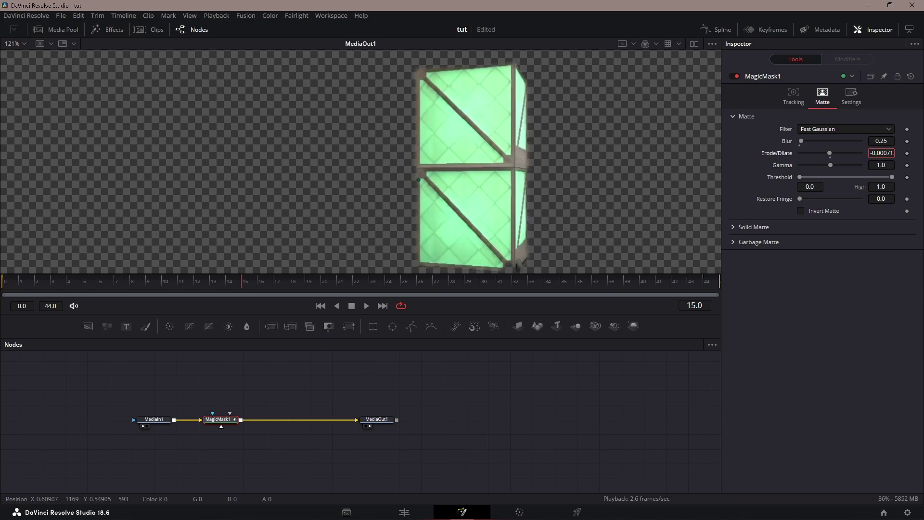
{"action": "key", "text": "ctrl+z"}
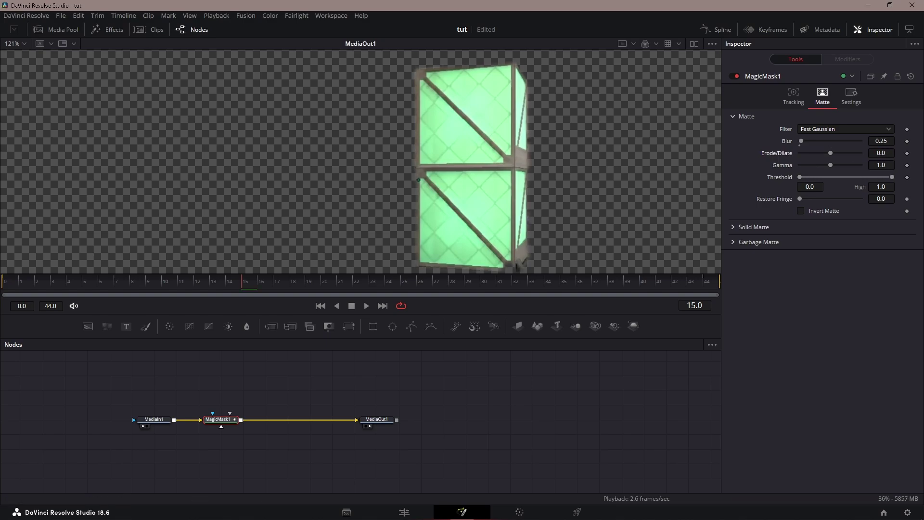
Step: Contract the matte with Erode/Dilate at about -0.00075 and check the crate edges around frame 32
{"action": "left_click_drag", "start_coordinate": [882, 153], "coordinate": [619, 120]}
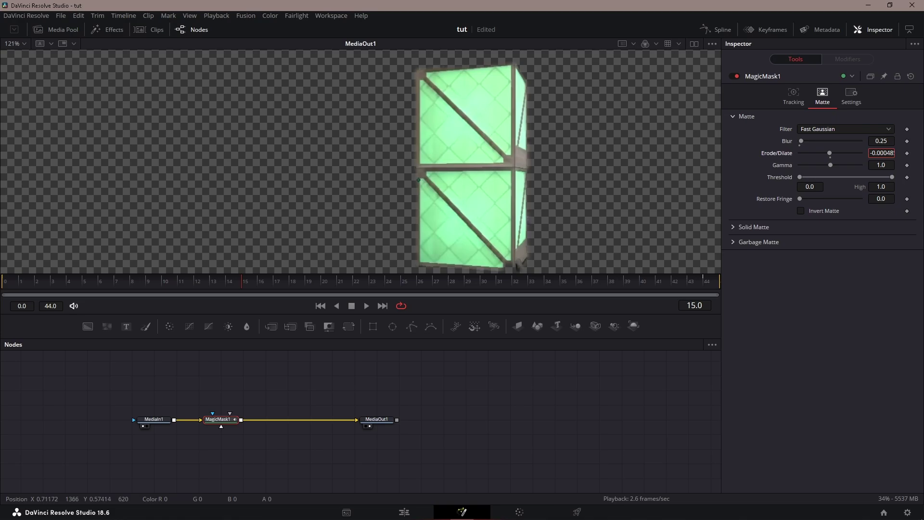
{"action": "left_click_drag", "start_coordinate": [576, 111], "coordinate": [543, 108]}
{"action": "left_click_drag", "start_coordinate": [881, 153], "coordinate": [880, 153]}
{"action": "left_click_drag", "start_coordinate": [521, 120], "coordinate": [526, 122]}
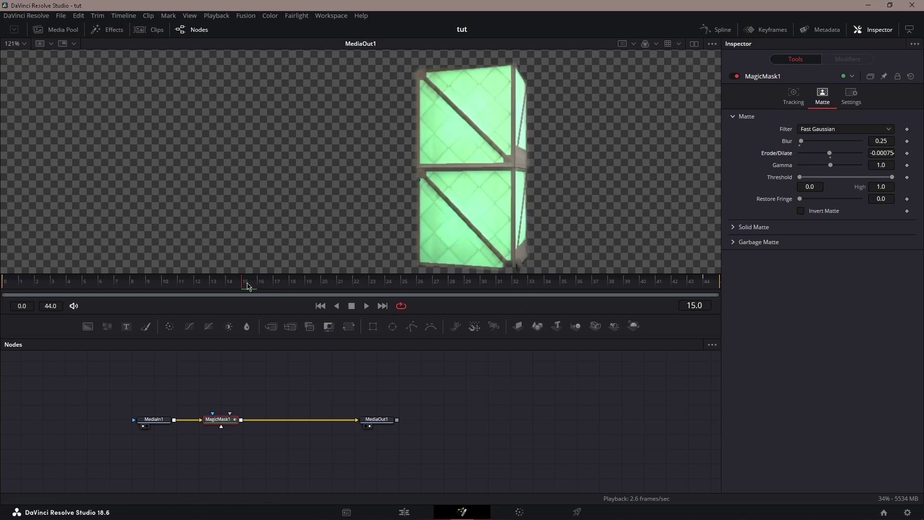
{"action": "left_click_drag", "start_coordinate": [249, 287], "coordinate": [520, 294]}
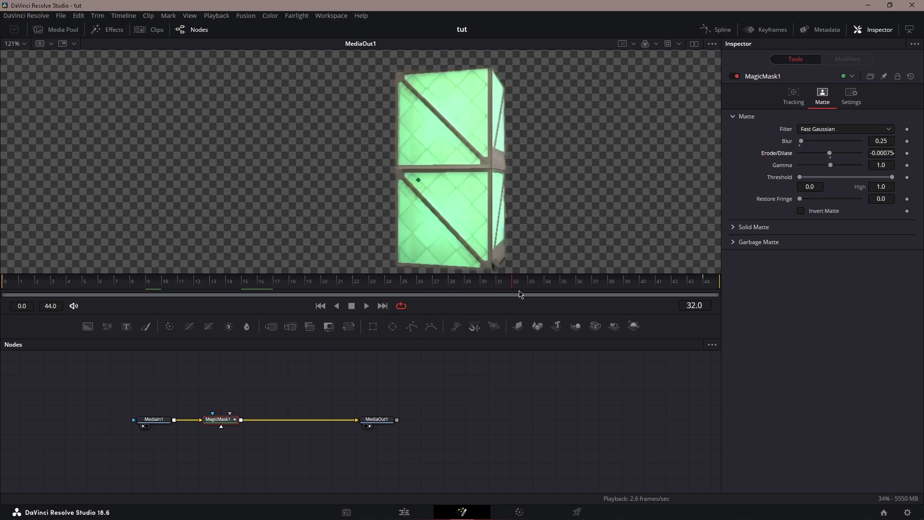
Step: On the Edit page, duplicate Compound Clip 1 from V2 onto V3 and open the copy in Fusion
{"action": "left_click", "coordinate": [411, 513]}
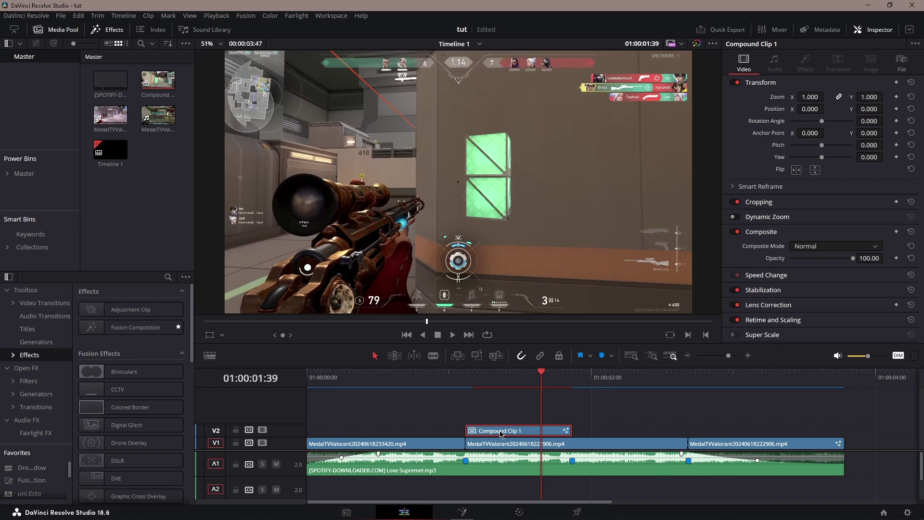
{"action": "left_click_drag", "start_coordinate": [501, 435], "coordinate": [501, 418]}
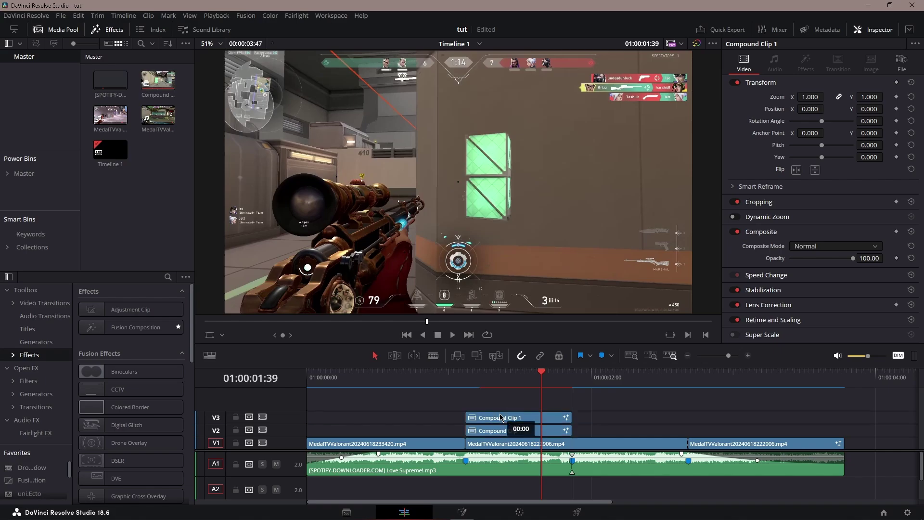
{"action": "right_click", "coordinate": [501, 418]}
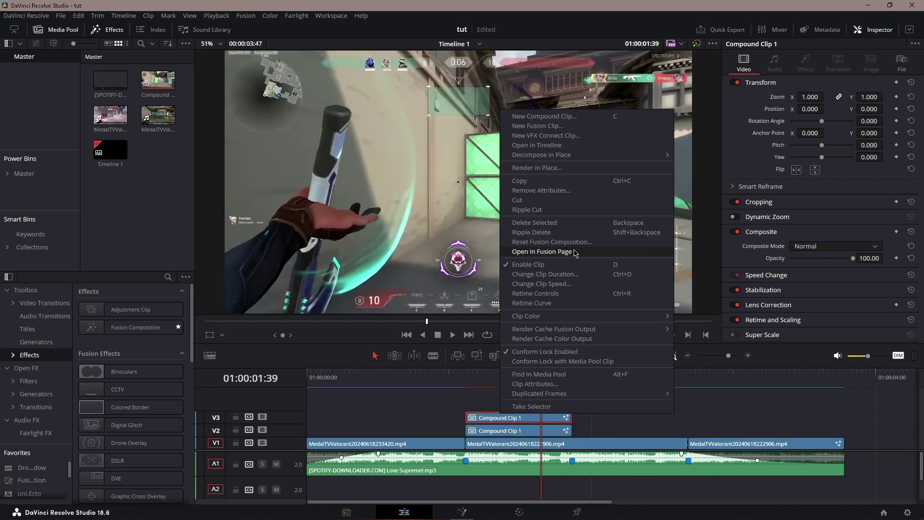
{"action": "left_click", "coordinate": [575, 251]}
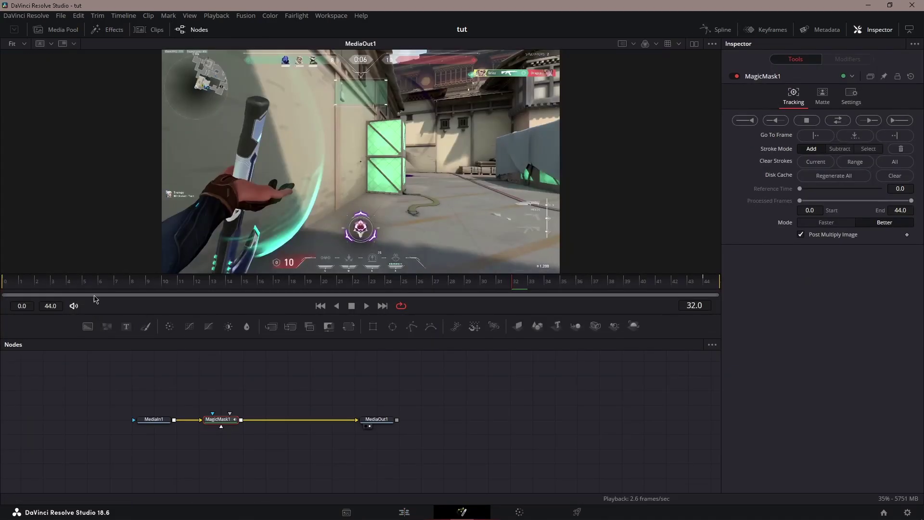
Step: Track the copied clip's Magic Mask forward, then turn on Invert Matte at frame 0 to cut out the crates
{"action": "left_click", "coordinate": [905, 123]}
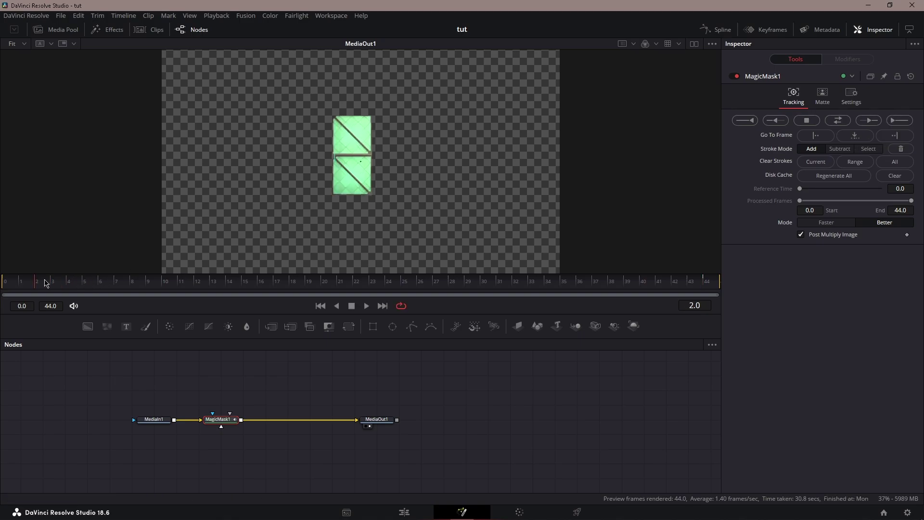
{"action": "left_click_drag", "start_coordinate": [47, 283], "coordinate": [6, 283]}
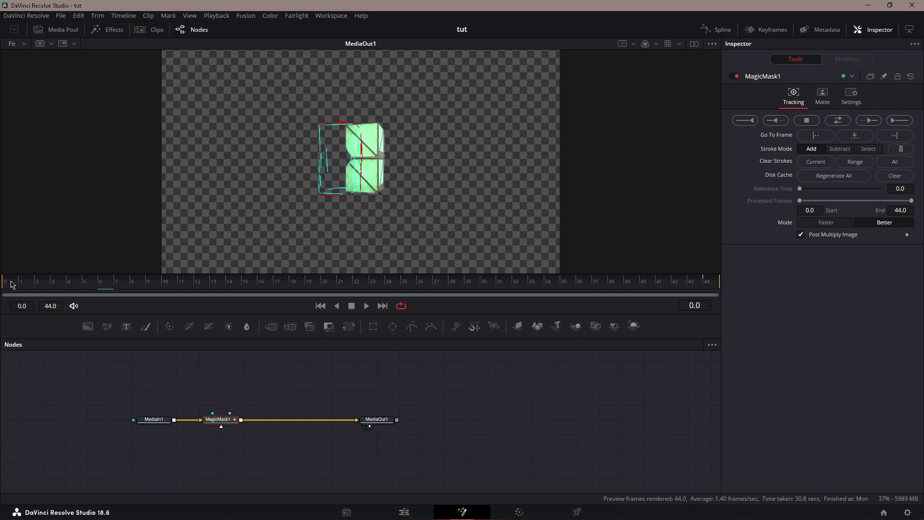
{"action": "left_click", "coordinate": [824, 96]}
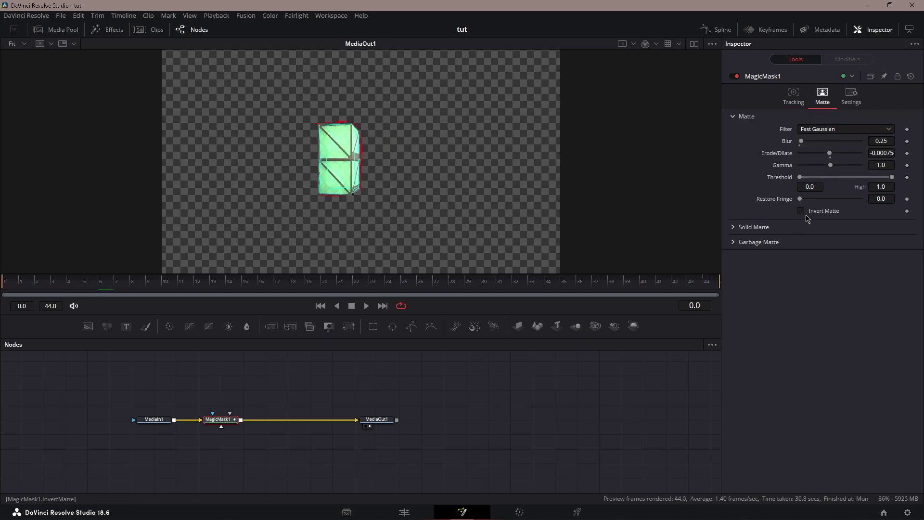
{"action": "left_click_drag", "start_coordinate": [238, 417], "coordinate": [216, 416]}
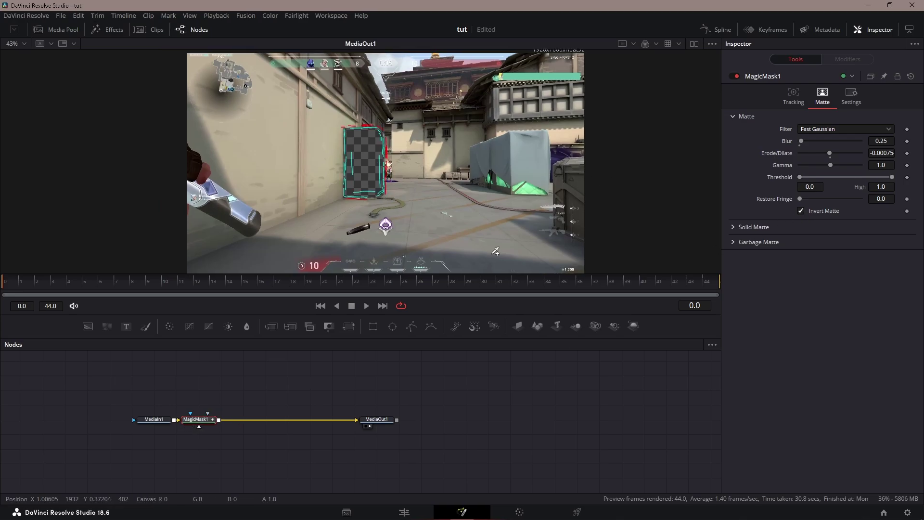
Step: Insert a Transform node after MagicMask1 and keyframe its Size at 1.0 on frame 0
{"action": "key", "text": "shift+space"}
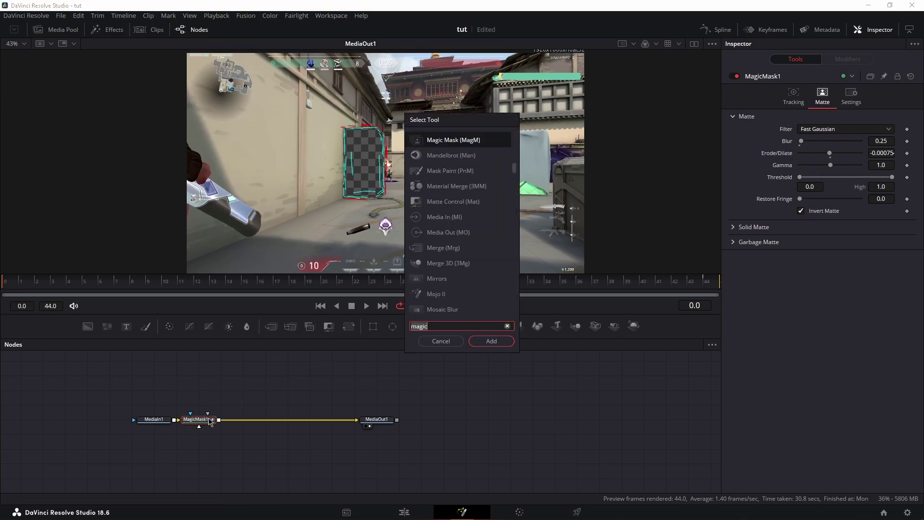
{"action": "type", "text": "trans"}
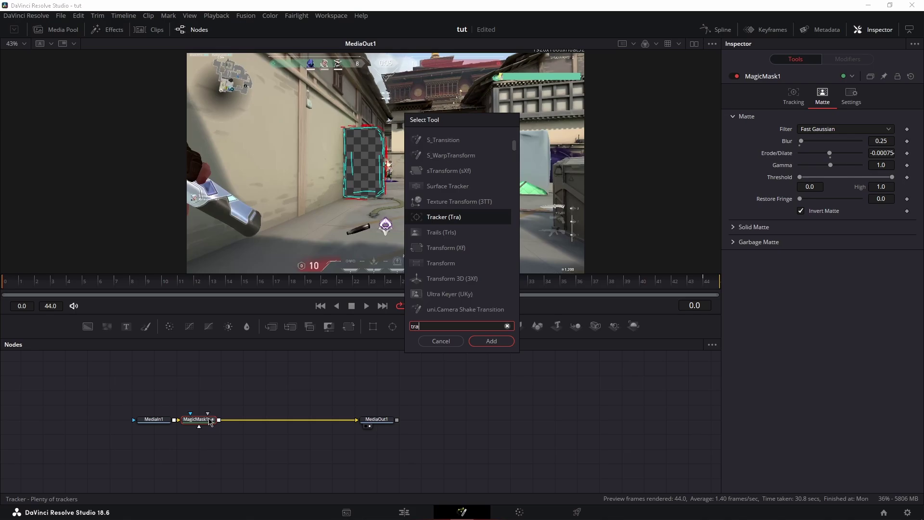
{"action": "key", "text": "Return"}
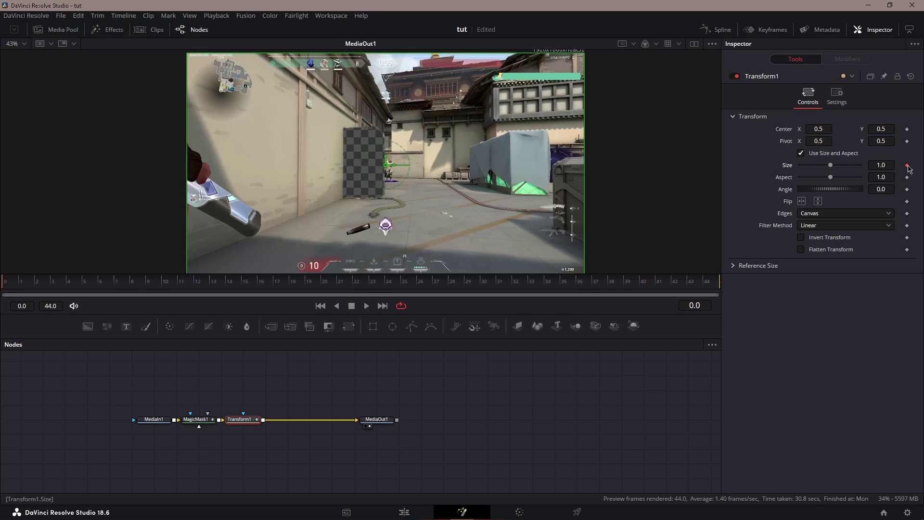
Step: Go to frame 44, enlarge the Transform's Size to 10, and shift Pivot X to about 0.477 to center the crate cut-out
{"action": "left_click", "coordinate": [691, 284]}
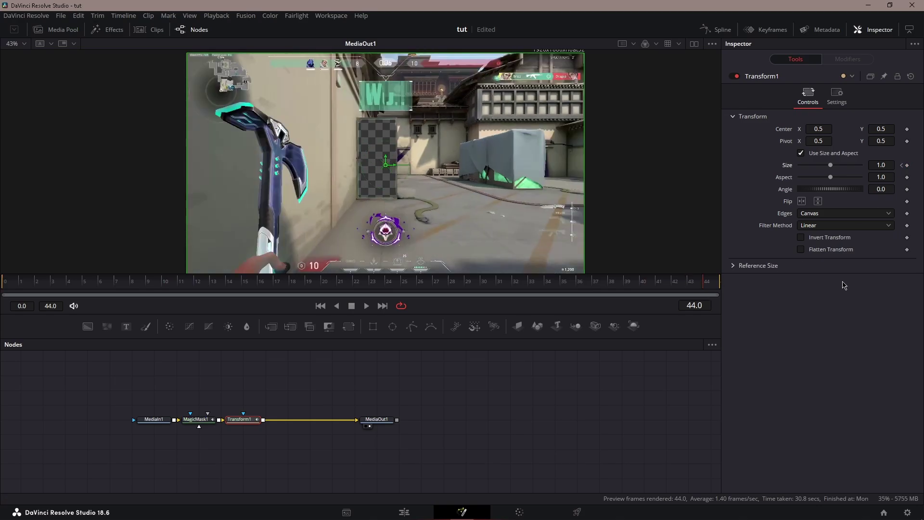
{"action": "left_click_drag", "start_coordinate": [878, 165], "coordinate": [922, 165]}
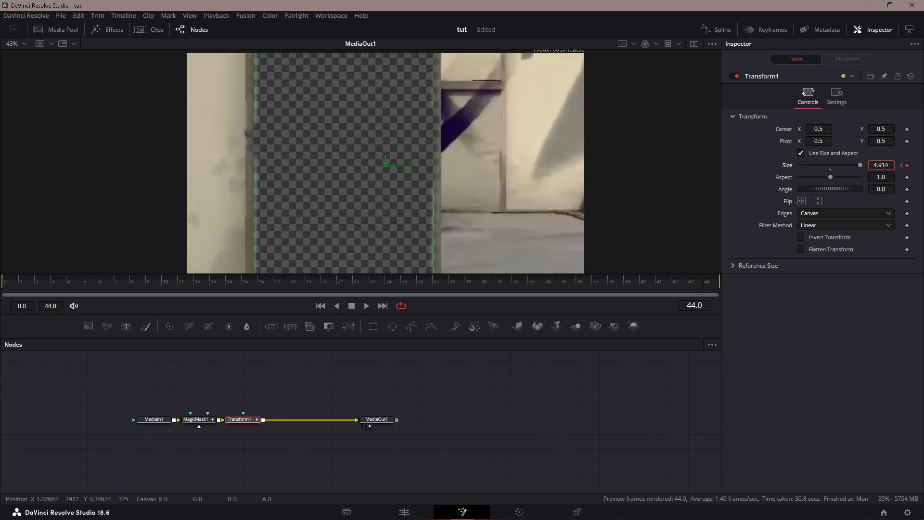
{"action": "mouse_move", "coordinate": [818, 141]}
{"action": "left_mouse_down"}
{"action": "mouse_move", "coordinate": [806, 141]}
{"action": "mouse_move", "coordinate": [817, 140]}
{"action": "left_mouse_up"}
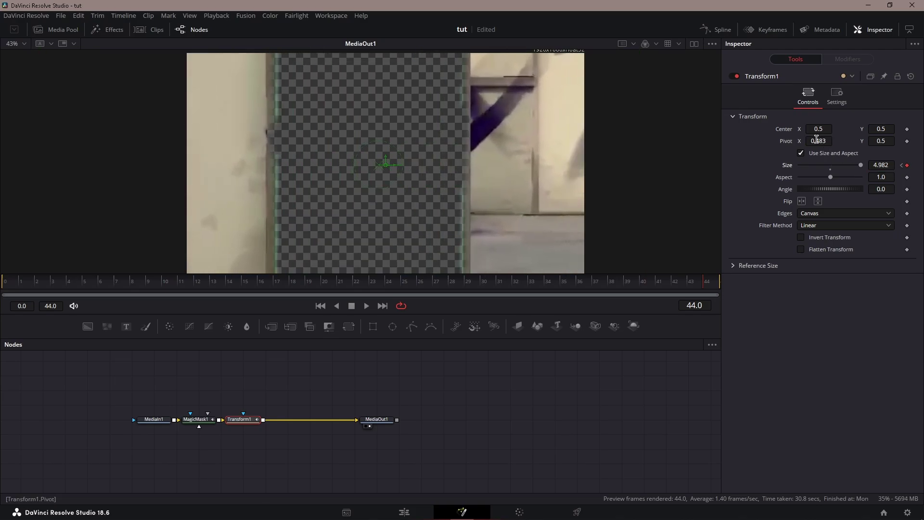
{"action": "left_click", "coordinate": [884, 167]}
{"action": "type", "text": "7.6"}
{"action": "key", "text": "Tab"}
{"action": "left_click", "coordinate": [877, 168]}
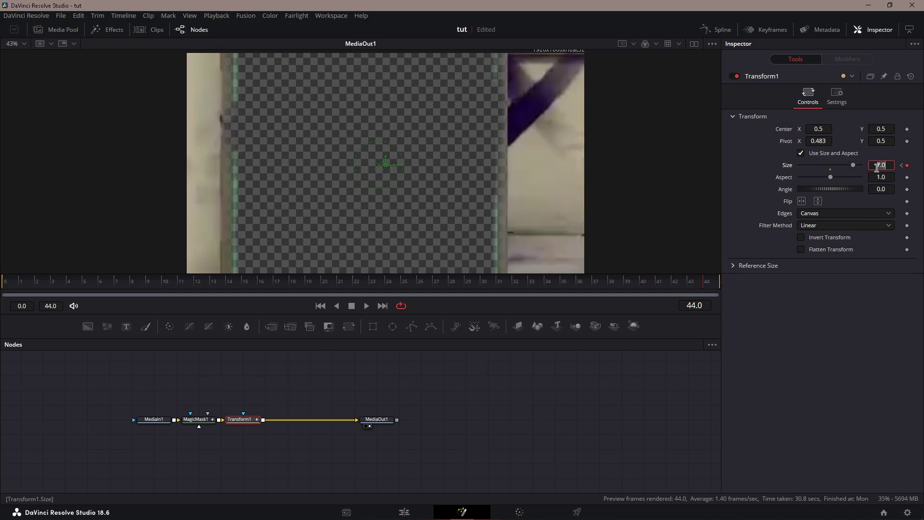
{"action": "type", "text": "10"}
{"action": "key", "text": "Tab"}
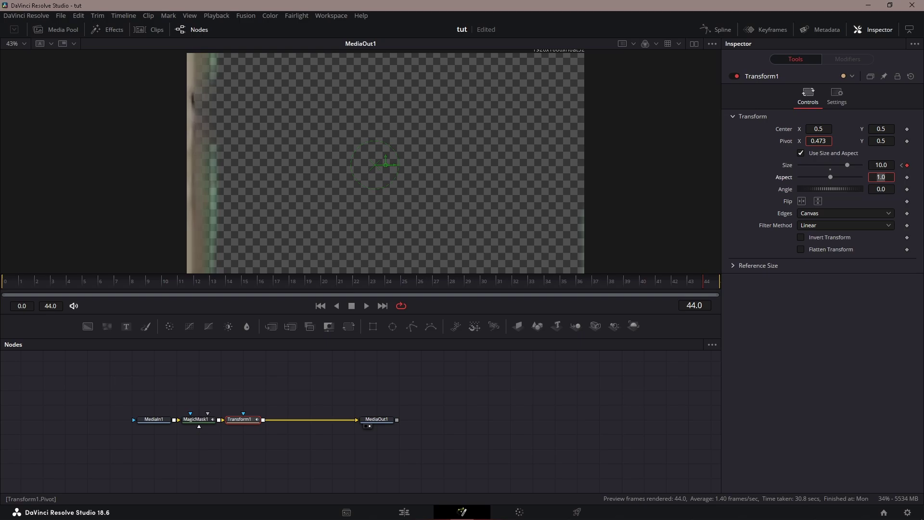
Step: Refine the Transform's Size at frame 44 to 10.75 and adjust Pivot X to 0.475
{"action": "left_click", "coordinate": [893, 166]}
{"action": "type", "text": "1"}
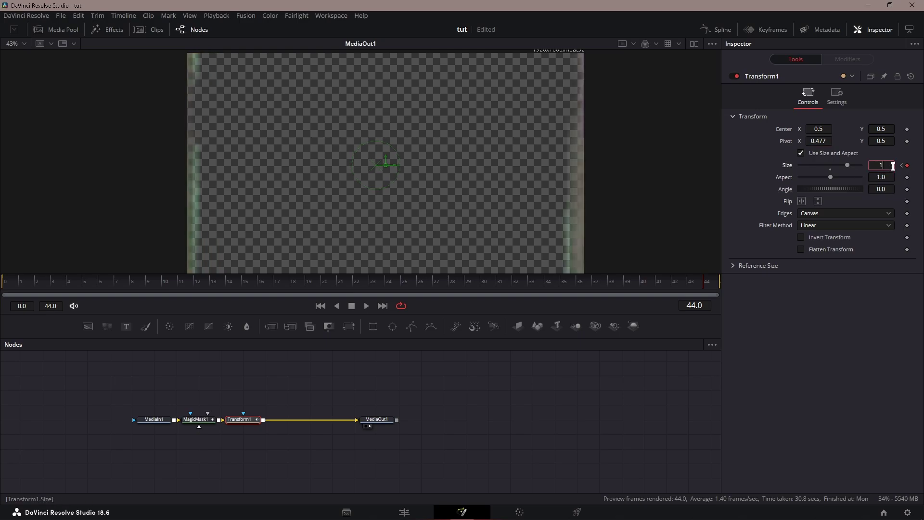
{"action": "type", "text": ".1"}
{"action": "key", "text": "Tab"}
{"action": "type", "text": "11"}
{"action": "key", "text": "Tab"}
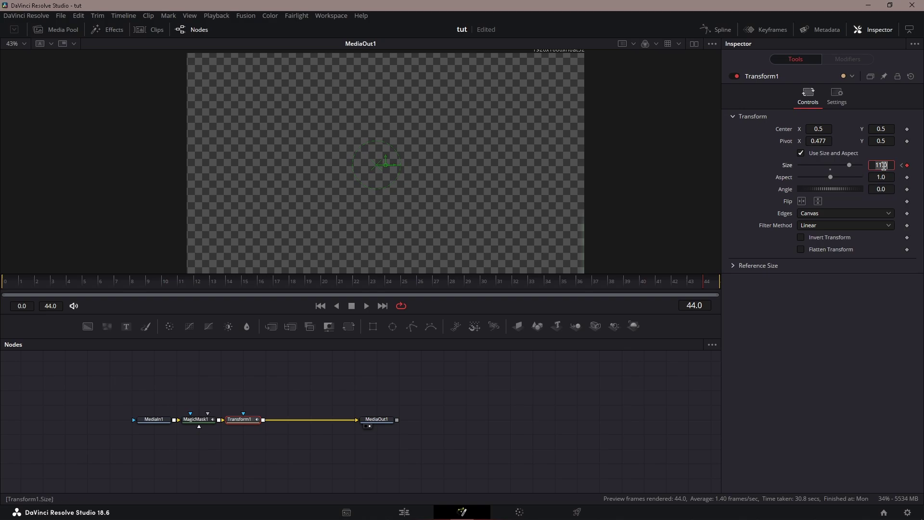
{"action": "left_click", "coordinate": [884, 166]}
{"action": "type", "text": "10.5"}
{"action": "key", "text": "Tab"}
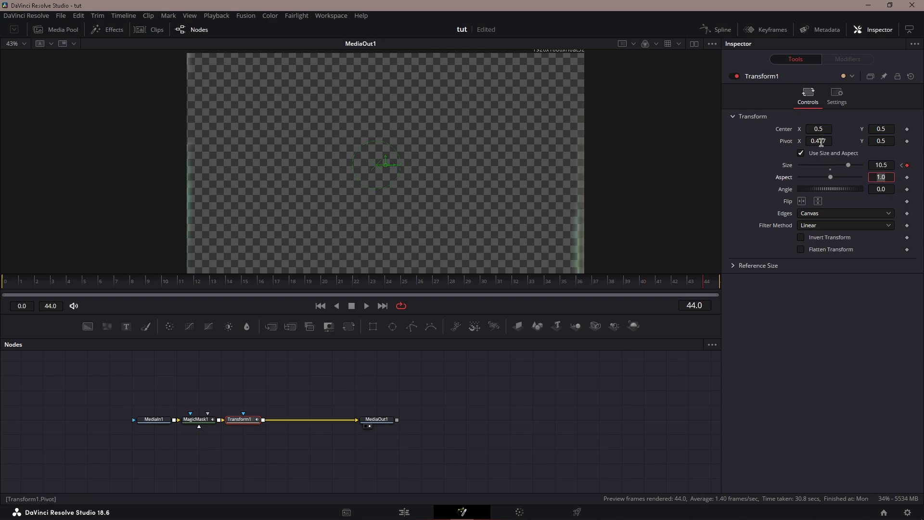
{"action": "left_click_drag", "start_coordinate": [822, 142], "coordinate": [820, 142]}
{"action": "left_click", "coordinate": [890, 167]}
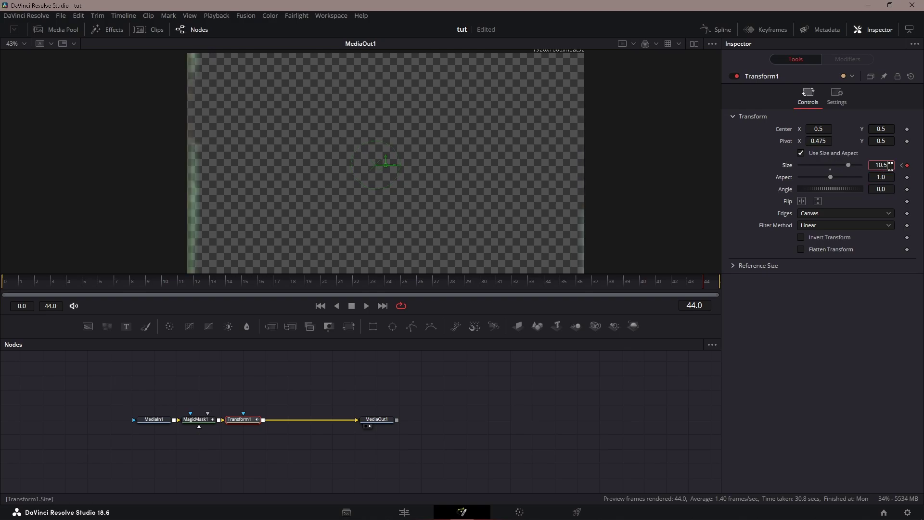
{"action": "key", "text": "Tab"}
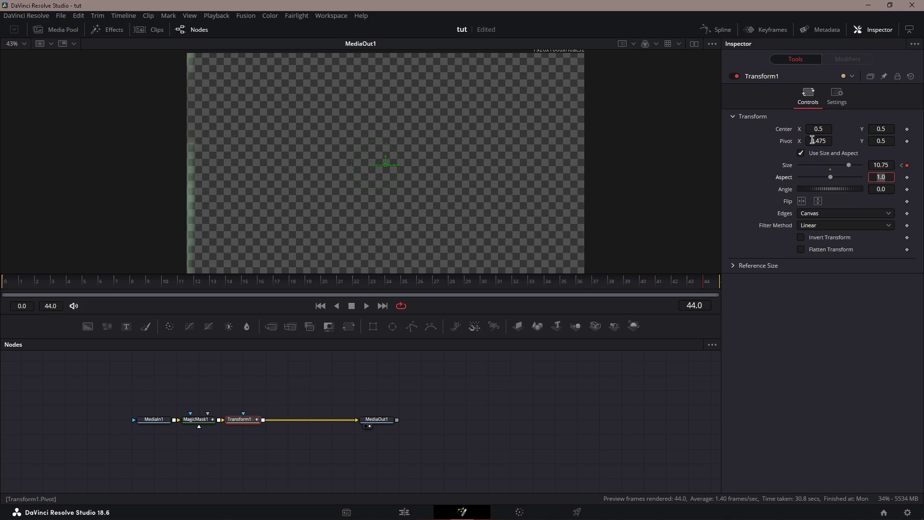
Step: Fine-tune the Transform's Pivot to X 0.477 and Y 0.517 so the cut-out fills the frame
{"action": "left_click_drag", "start_coordinate": [813, 140], "coordinate": [817, 140]}
{"action": "left_click_drag", "start_coordinate": [882, 140], "coordinate": [892, 140]}
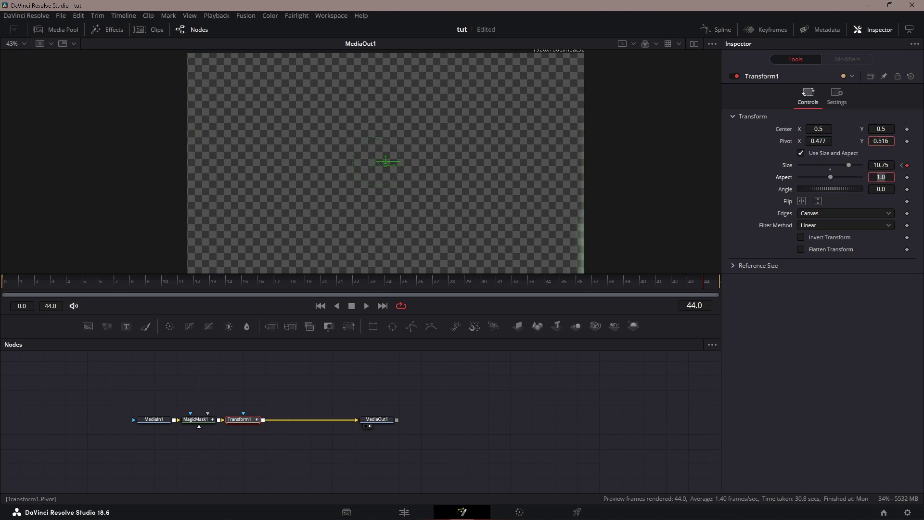
{"action": "scroll", "coordinate": [882, 141], "scroll_direction": "up", "scroll_amount": 1}
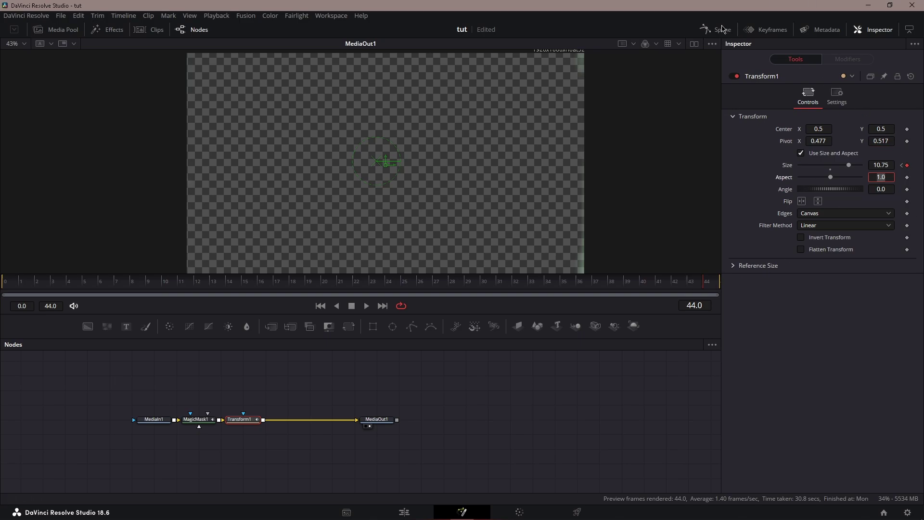
Step: Display the Transform's Size curve in the spline editor, fit it to view, and smooth both keyframes
{"action": "left_click", "coordinate": [723, 30]}
{"action": "left_click", "coordinate": [57, 382]}
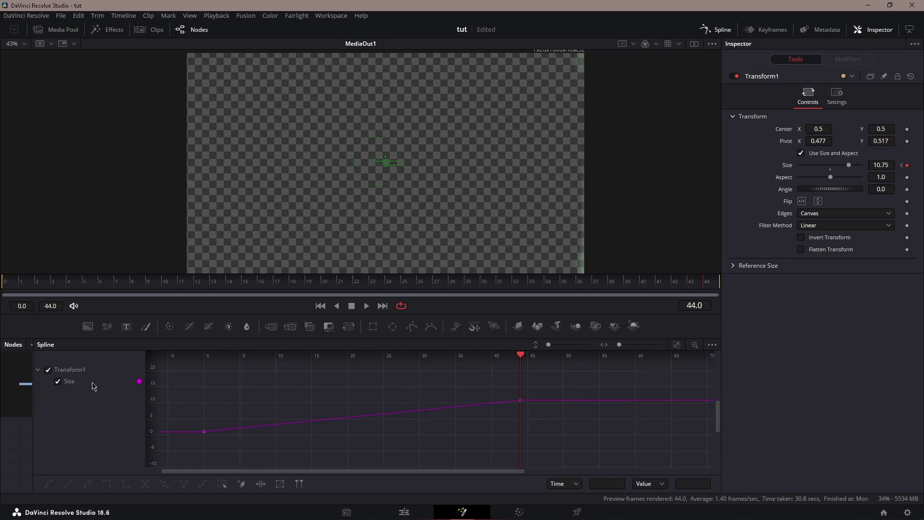
{"action": "key", "text": "ctrl+f"}
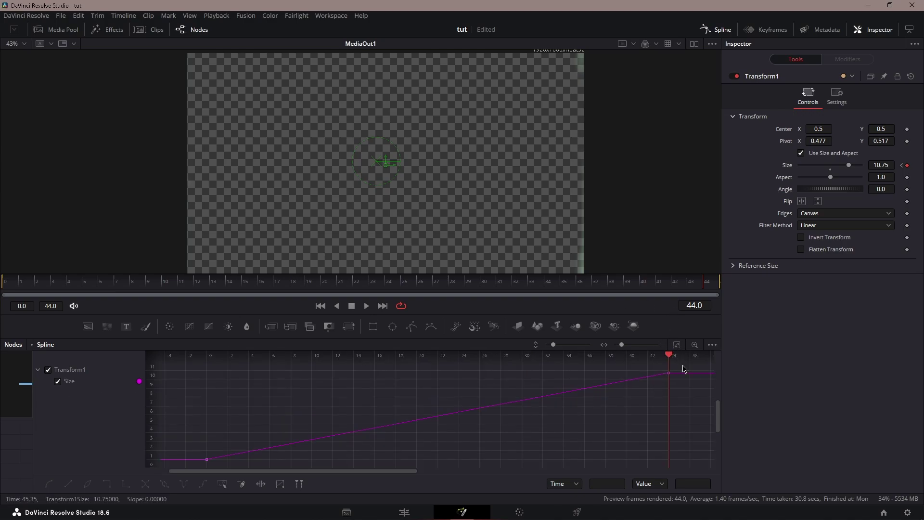
{"action": "key", "text": "ctrl+a"}
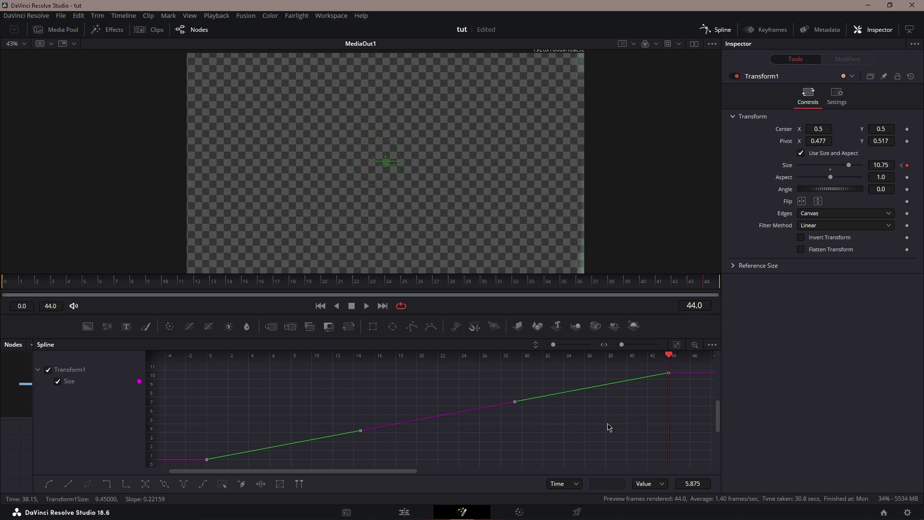
{"action": "key", "text": "s"}
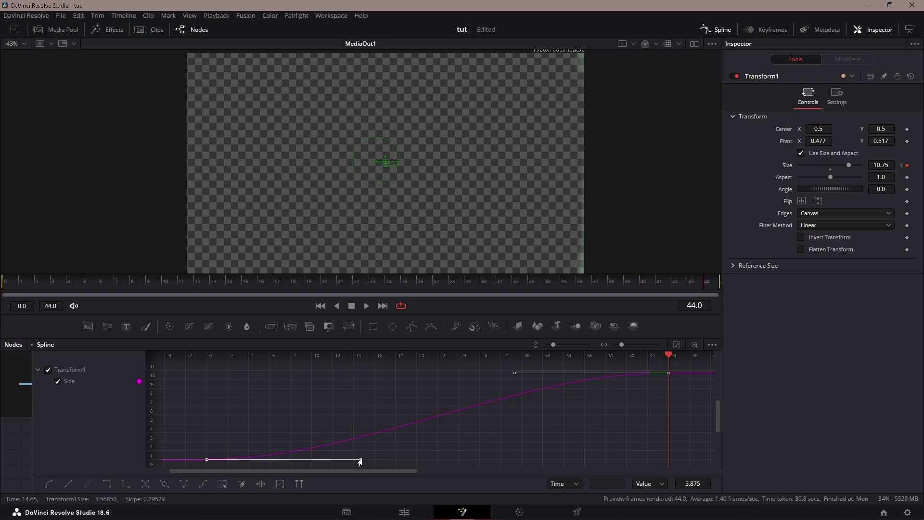
Step: Shape the Size curve with a long, flat handle at frame 0 and a near-vertical handle down to about 2 at frame 44
{"action": "left_click_drag", "start_coordinate": [360, 462], "coordinate": [604, 460]}
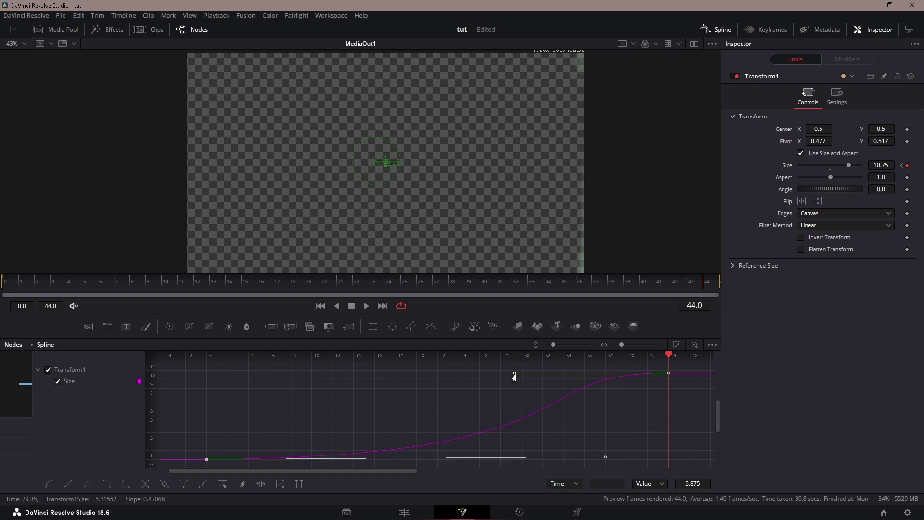
{"action": "left_click_drag", "start_coordinate": [514, 374], "coordinate": [666, 450]}
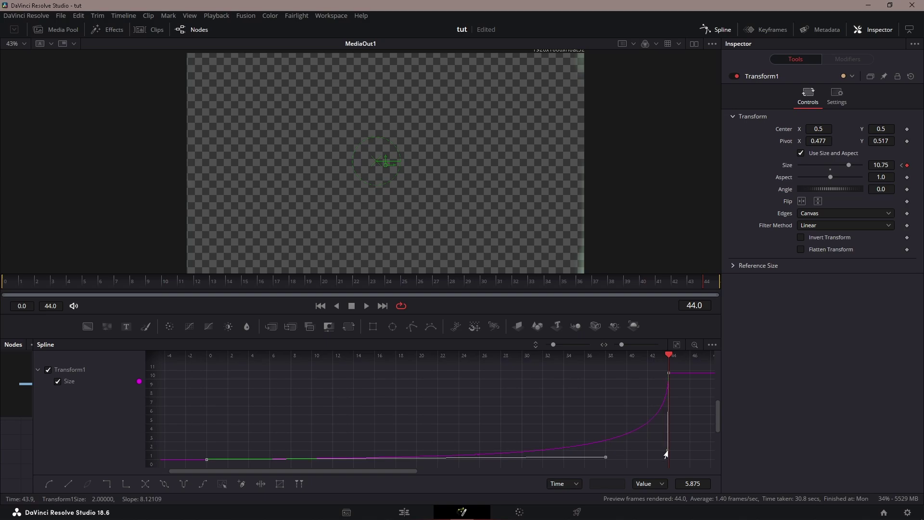
{"action": "left_click_drag", "start_coordinate": [606, 457], "coordinate": [647, 461]}
Step: Enable Motion Blur on the Transform with Quality 10 and Shutter Angle 360, and close the spline editor
{"action": "left_click", "coordinate": [837, 95]}
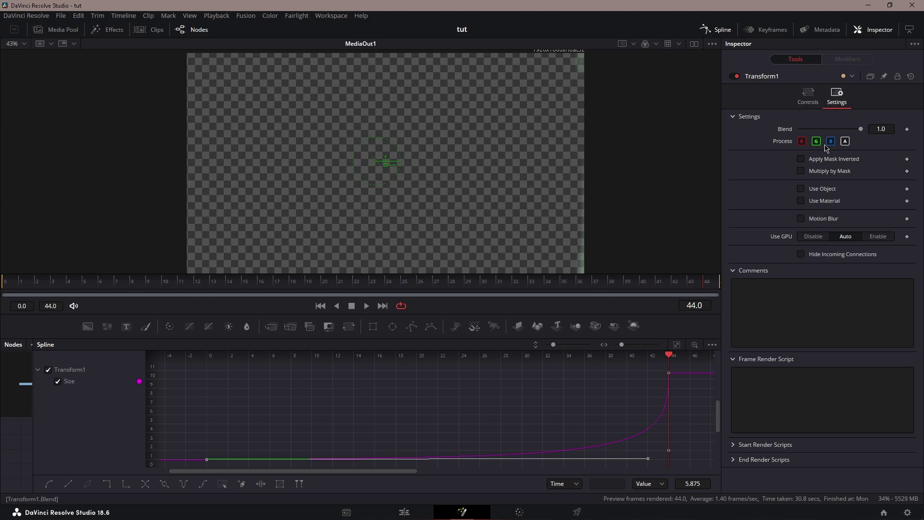
{"action": "left_click", "coordinate": [801, 219]}
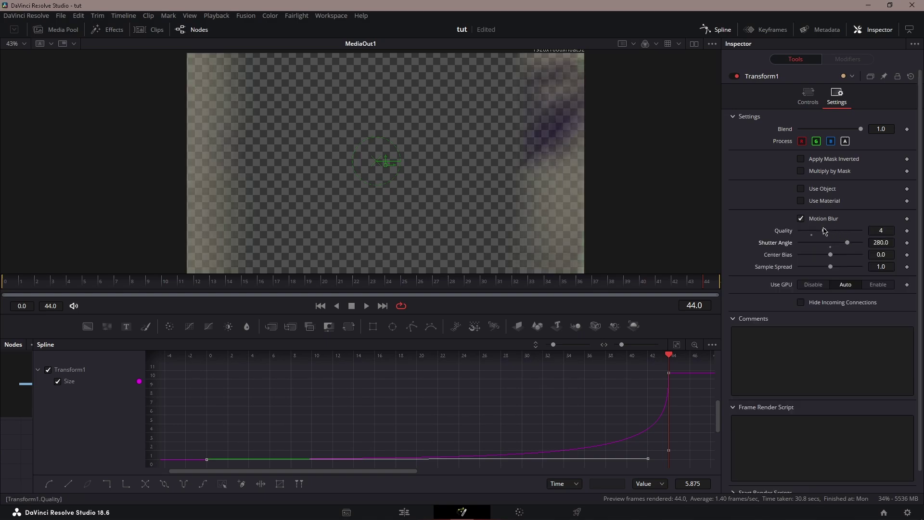
{"action": "left_click_drag", "start_coordinate": [824, 231], "coordinate": [861, 243]}
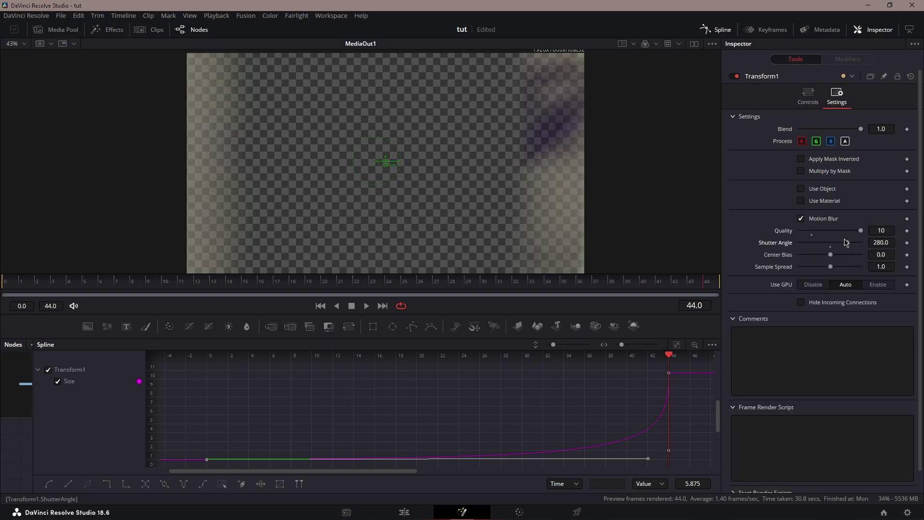
{"action": "left_click", "coordinate": [713, 30]}
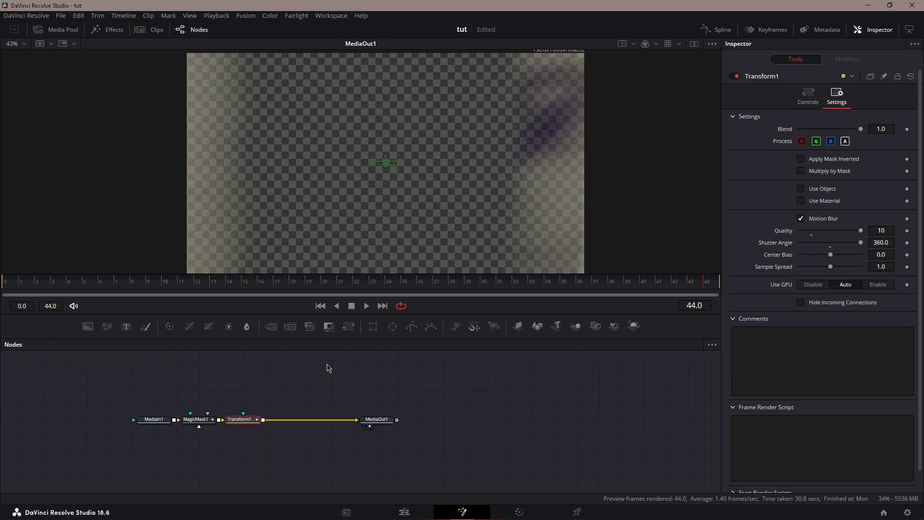
Step: Add a uni.Ecto node after Transform1
{"action": "left_click", "coordinate": [252, 424]}
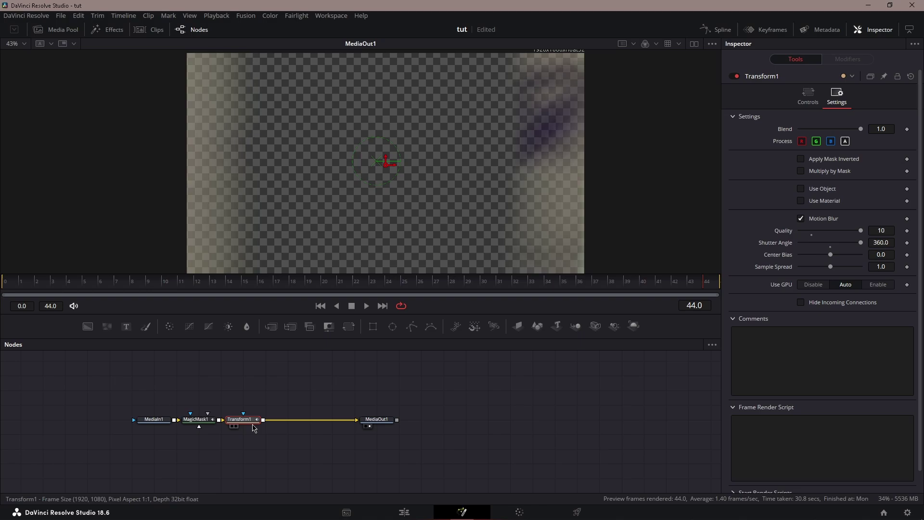
{"action": "key", "text": "shift+space"}
{"action": "type", "text": "uni.ec"}
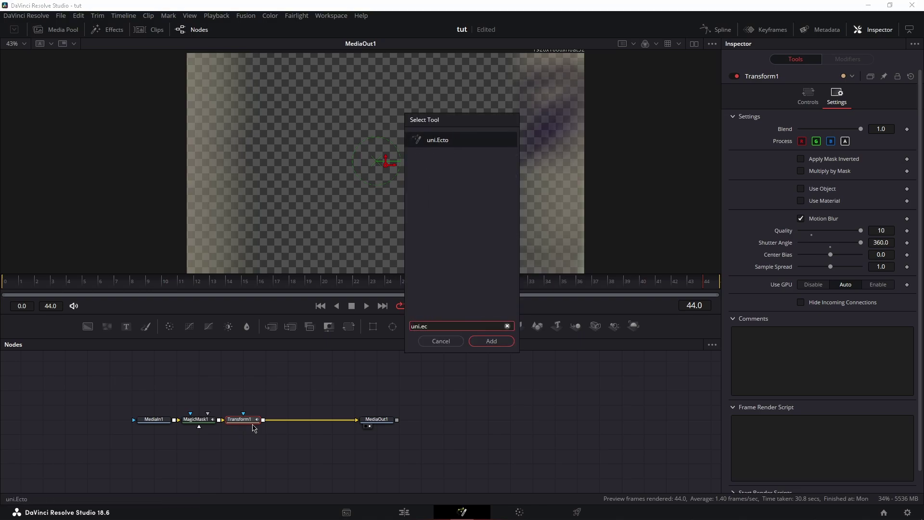
{"action": "key", "text": "Return"}
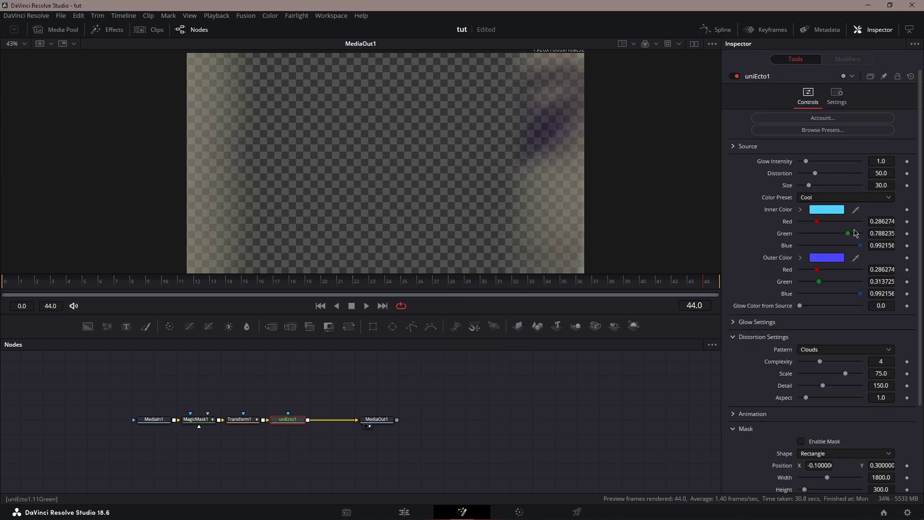
Step: Set the uni.Ecto glow's Distortion to 0 and its Size to 5
{"action": "left_click", "coordinate": [891, 174]}
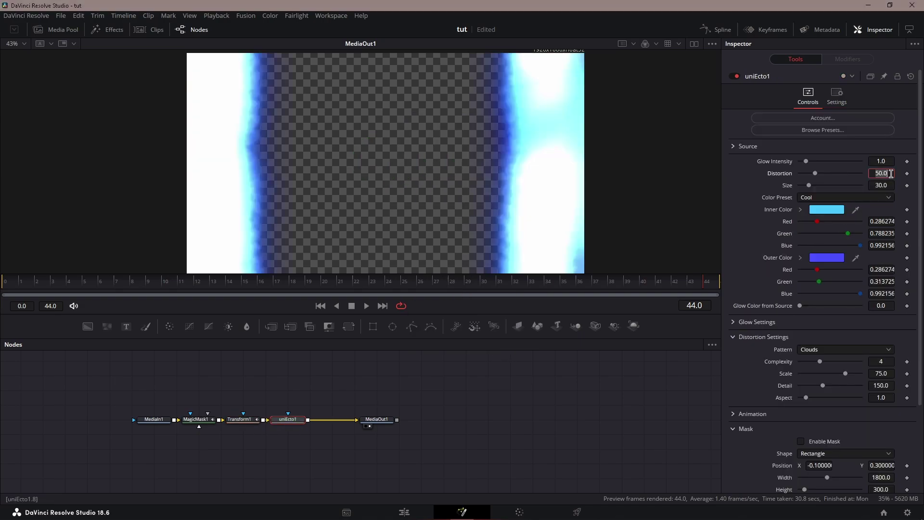
{"action": "key", "text": "Tab"}
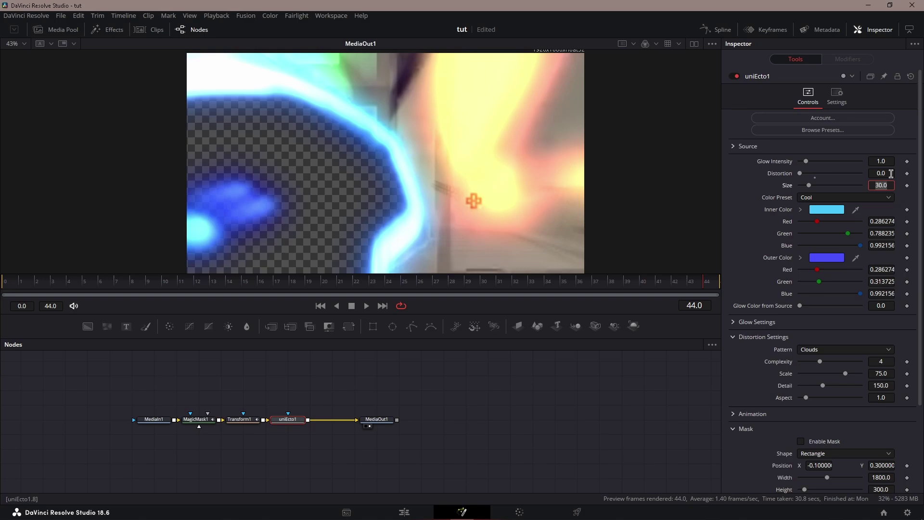
{"action": "type", "text": "5"}
{"action": "key", "text": "Tab"}
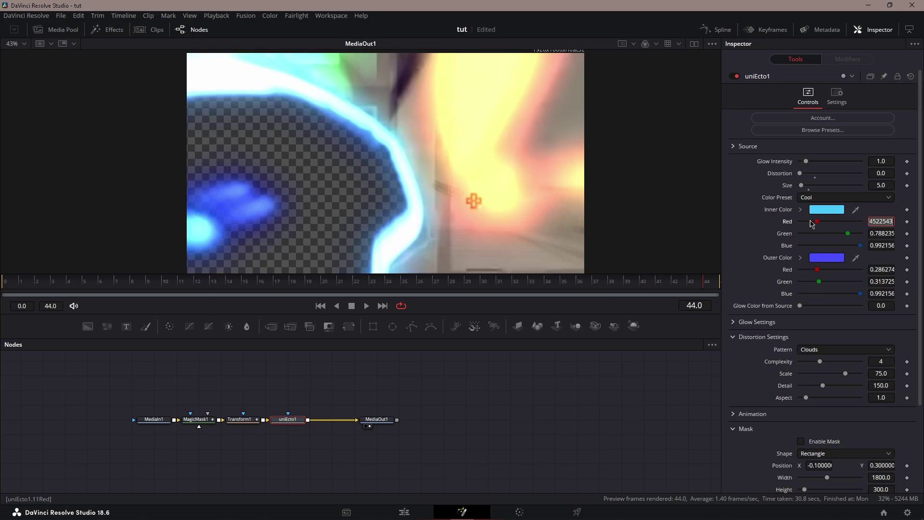
Step: Change the glow's Inner Color to a saturated blue (green about 0.596, no red) and its Outer Color to #0087fd
{"action": "left_click", "coordinate": [827, 210]}
{"action": "left_click_drag", "start_coordinate": [503, 206], "coordinate": [499, 176]}
{"action": "left_click", "coordinate": [570, 355]}
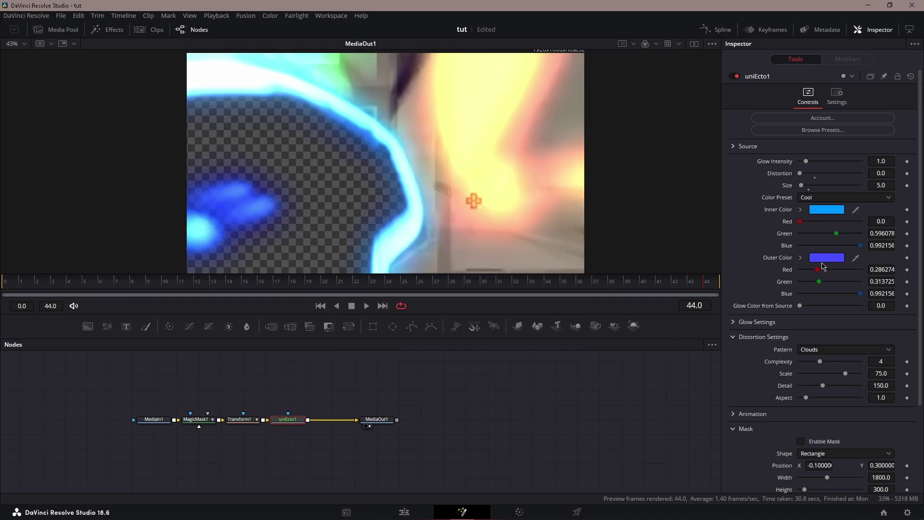
{"action": "left_click", "coordinate": [827, 258]}
{"action": "left_click", "coordinate": [497, 180]}
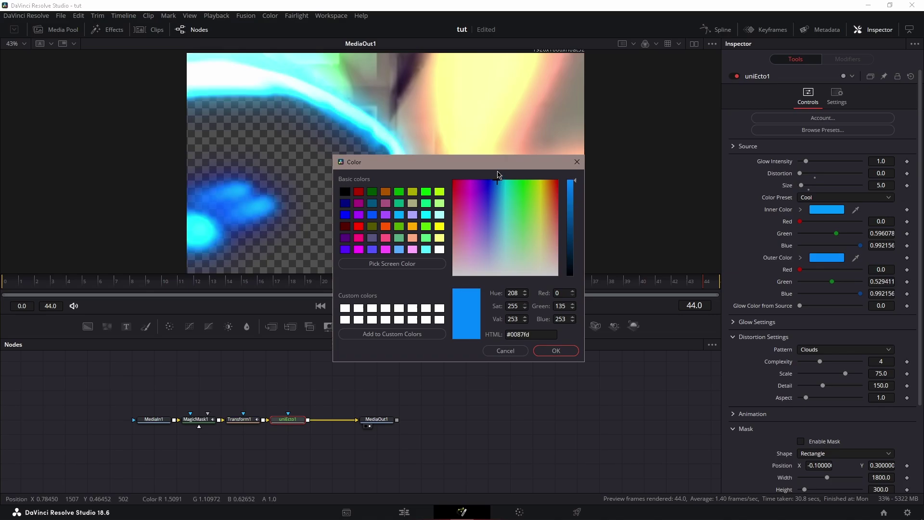
{"action": "left_click", "coordinate": [556, 351]}
Step: Reduce Post Glow to 0 in the uni.Ecto Glow Settings and show the uniEcto1 node in the viewer
{"action": "left_click", "coordinate": [736, 322]}
{"action": "scroll", "coordinate": [869, 263], "scroll_direction": "down", "scroll_amount": 5}
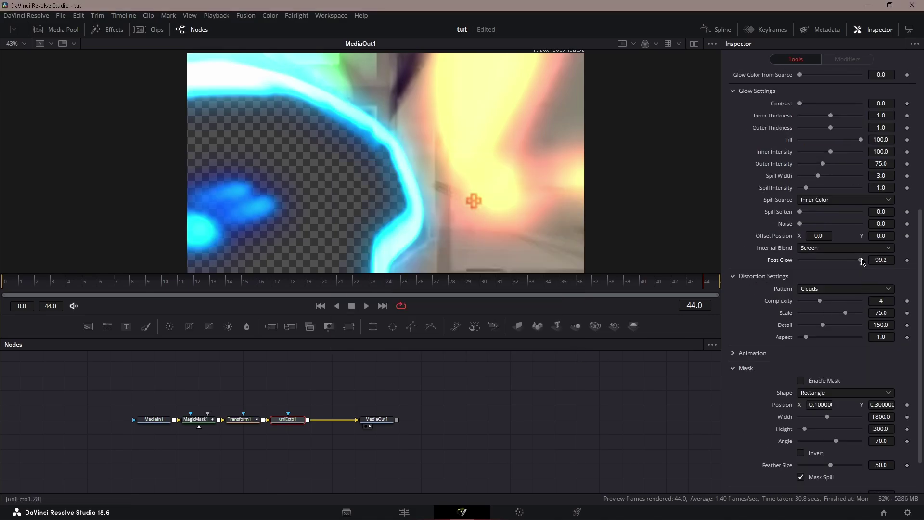
{"action": "left_click_drag", "start_coordinate": [861, 261], "coordinate": [683, 259]}
{"action": "key", "text": "1"}
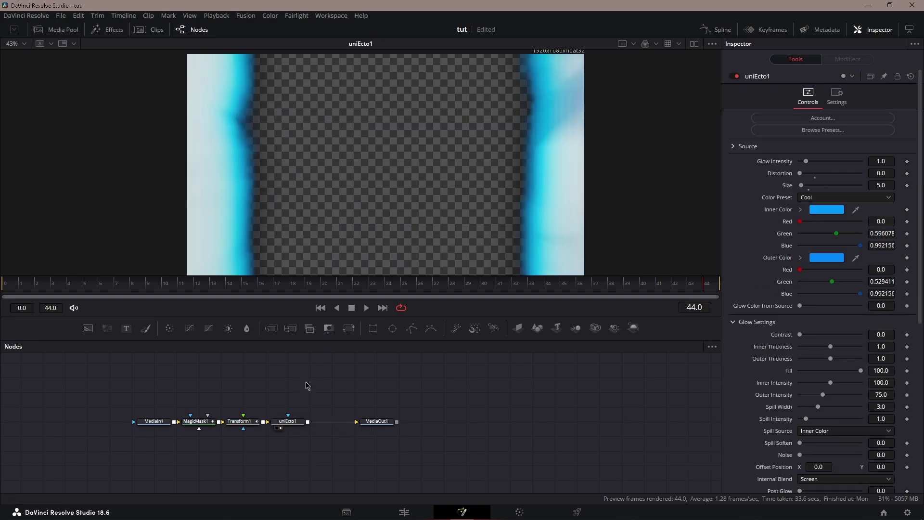
Step: Copy Transform1, open the Compound Clip 1 on track V2 in Fusion and paste the node after MagicMask1
{"action": "left_click_drag", "start_coordinate": [256, 380], "coordinate": [244, 439]}
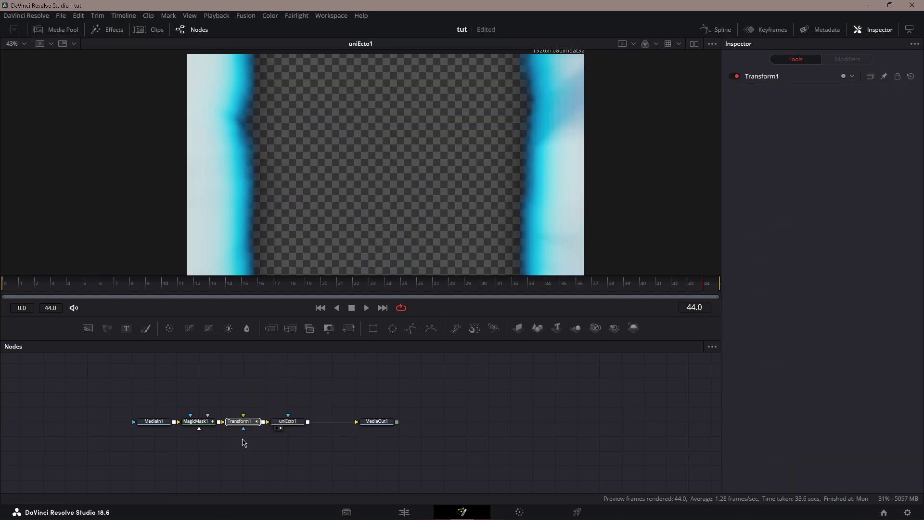
{"action": "left_click", "coordinate": [405, 512]}
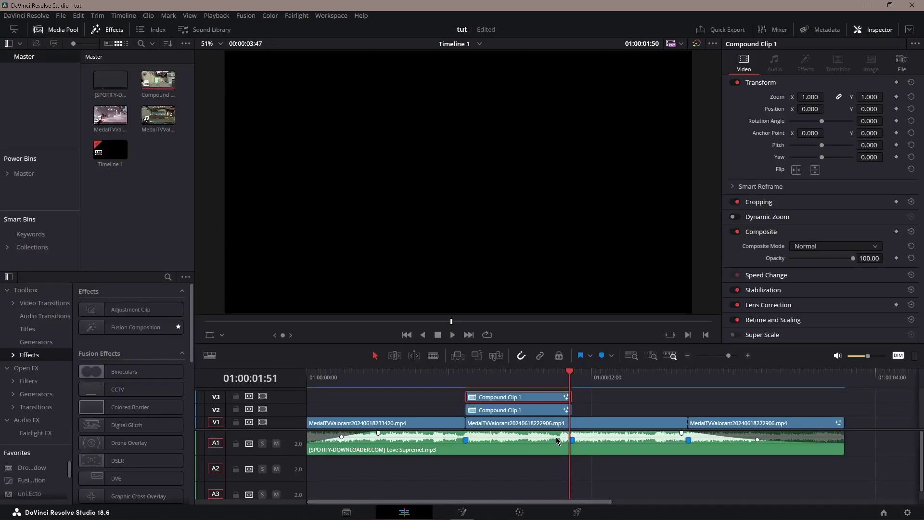
{"action": "right_click", "coordinate": [521, 413]}
{"action": "left_click", "coordinate": [581, 258]}
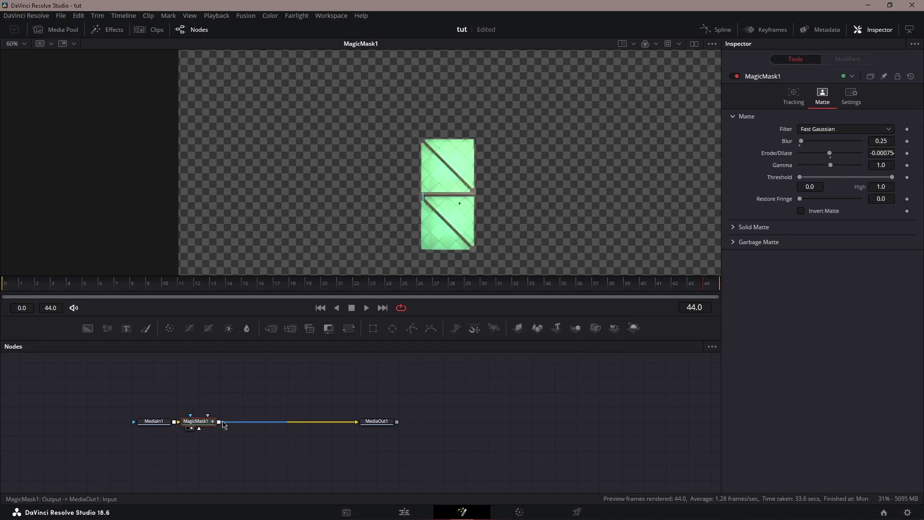
{"action": "key", "text": "ctrl+v"}
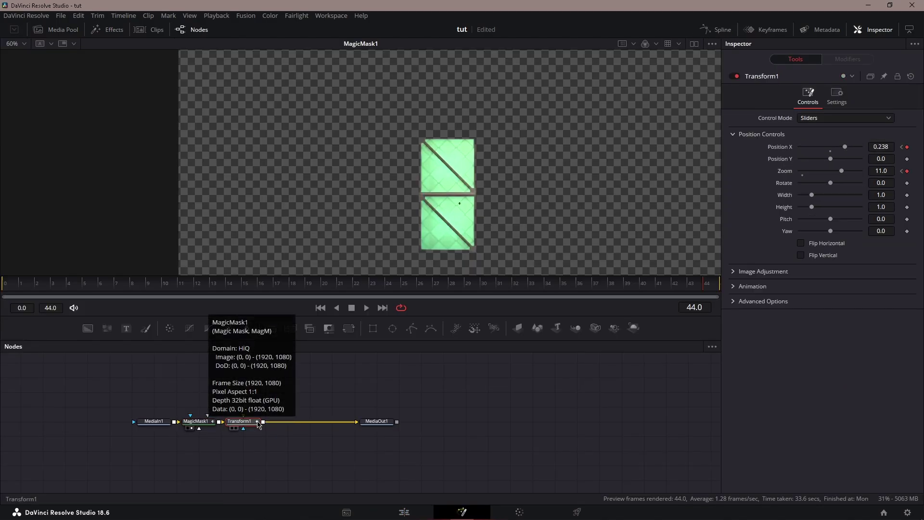
Step: Move Transform1 closer to MediaOut1 and show MediaOut1 in the viewer
{"action": "left_click_drag", "start_coordinate": [246, 424], "coordinate": [311, 424]}
{"action": "key", "text": "2"}
{"action": "left_click", "coordinate": [376, 422]}
{"action": "key", "text": "1"}
Step: Insert a second Transform node with slider position controls between MagicMask1 and Transform1
{"action": "left_click", "coordinate": [197, 423]}
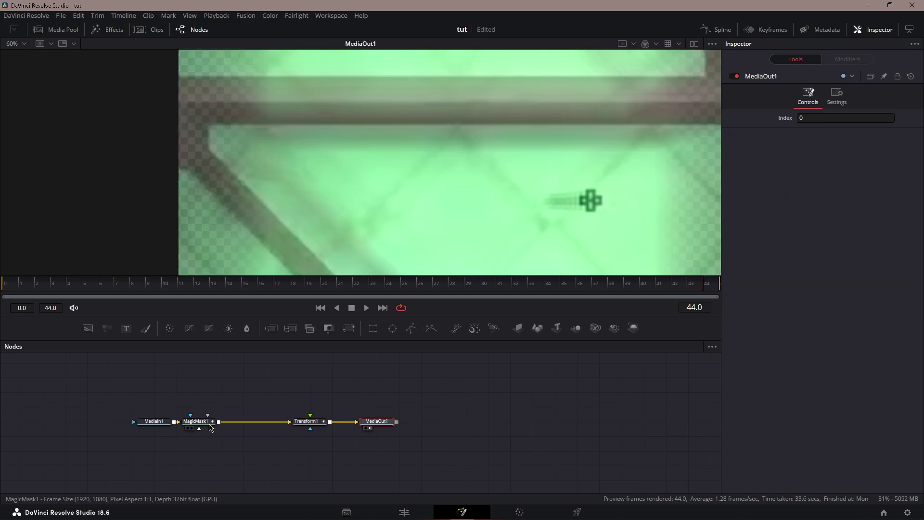
{"action": "key", "text": "shift+space"}
{"action": "type", "text": "trans"}
{"action": "key", "text": "Return"}
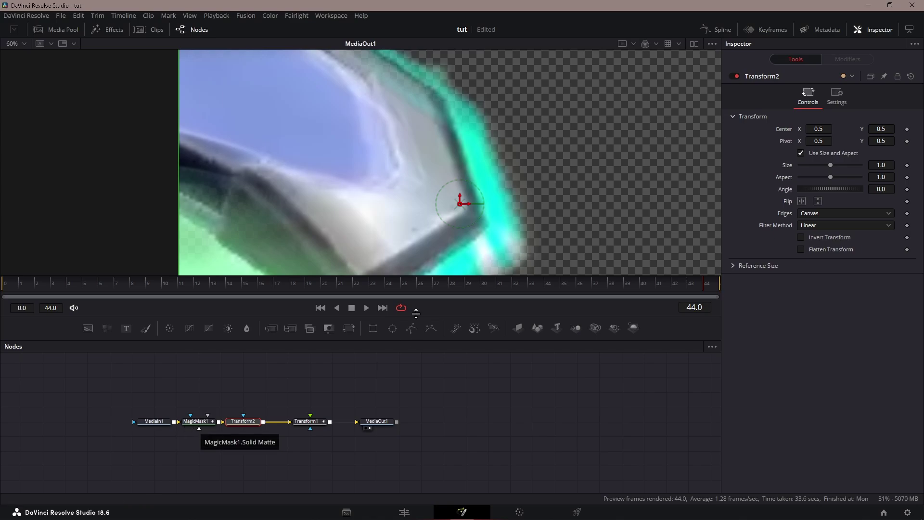
Step: Keyframe Transform2's Position X at 0.0 on frame 0 and -0.121 on frame 44
{"action": "scroll", "coordinate": [403, 234], "scroll_direction": "down", "scroll_amount": 4}
{"action": "scroll", "coordinate": [403, 234], "scroll_direction": "up", "scroll_amount": 2}
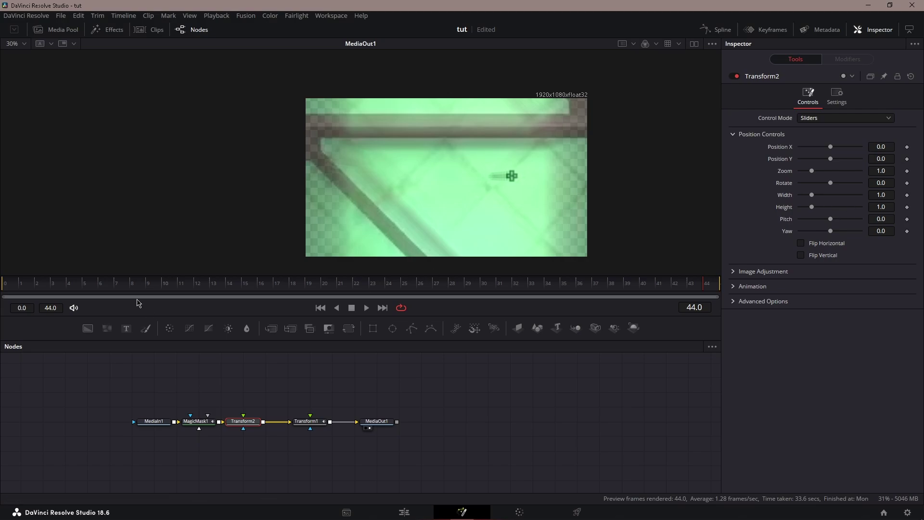
{"action": "left_click_drag", "start_coordinate": [20, 286], "coordinate": [6, 287]}
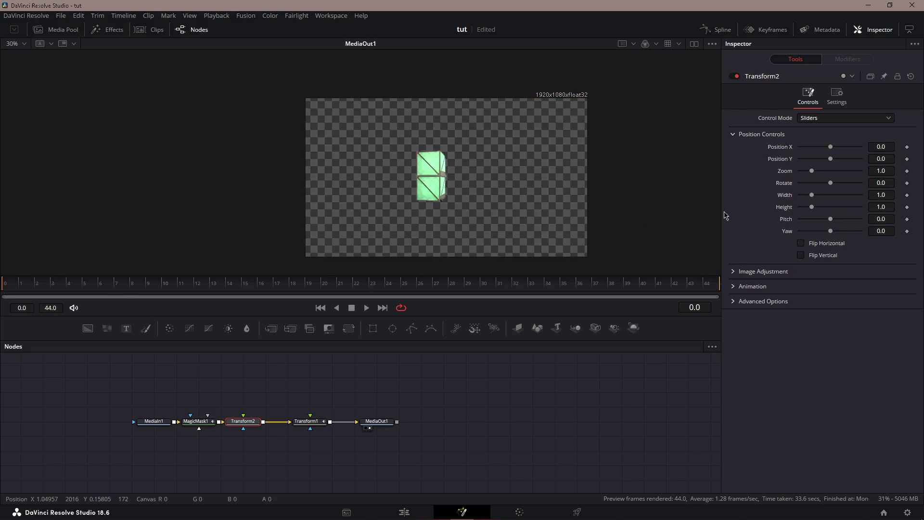
{"action": "left_click", "coordinate": [908, 148]}
{"action": "left_click", "coordinate": [707, 284]}
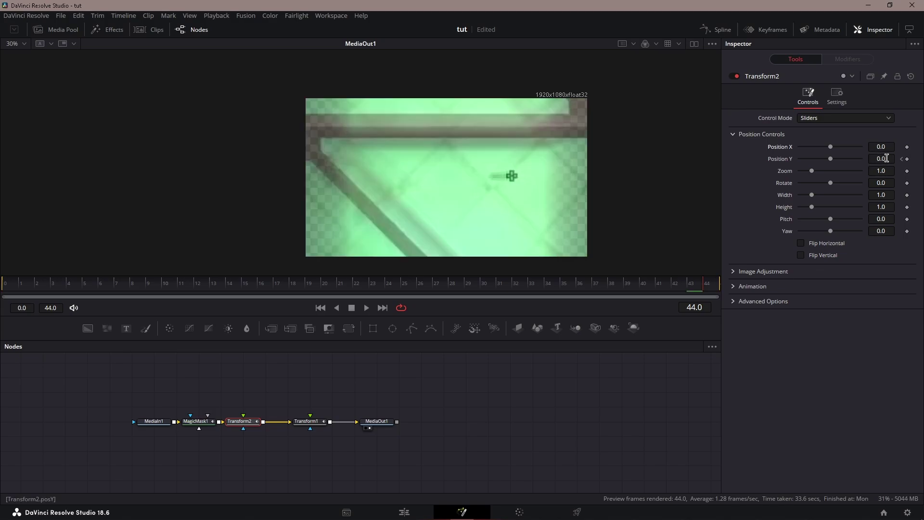
{"action": "key", "text": "Home"}
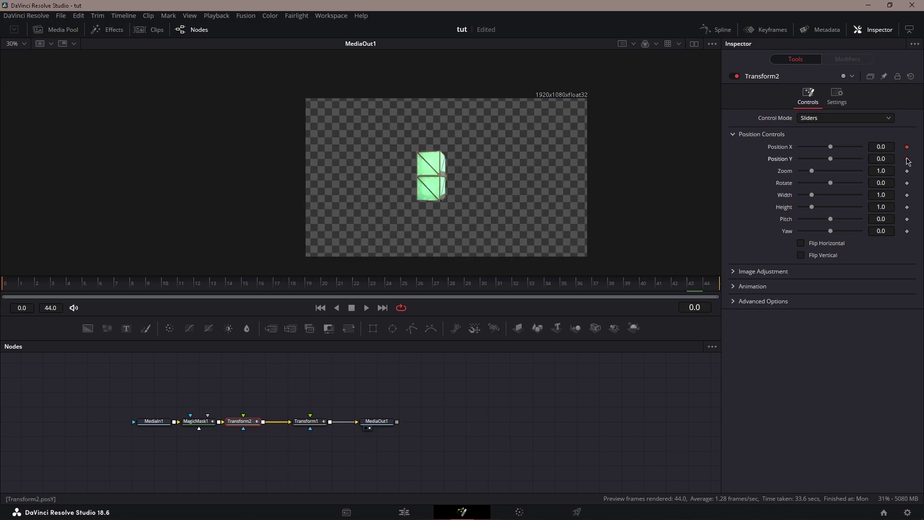
{"action": "left_click", "coordinate": [720, 285]}
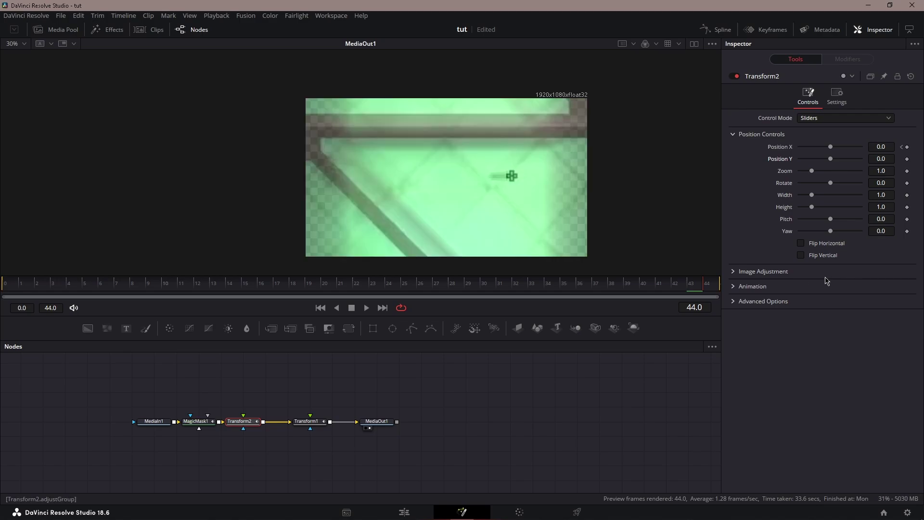
{"action": "left_click_drag", "start_coordinate": [881, 147], "coordinate": [858, 147]}
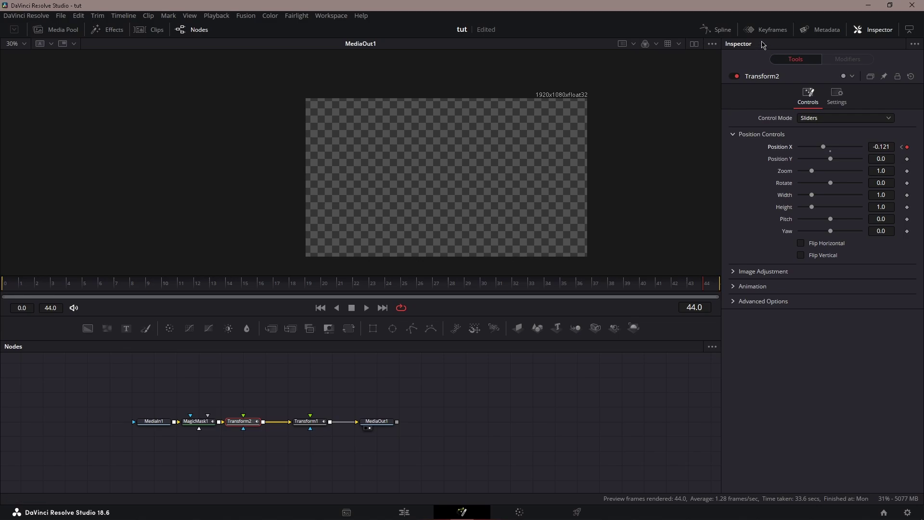
Step: Smooth both Position X keyframes of Transform2 in the spline editor
{"action": "left_click", "coordinate": [717, 30]}
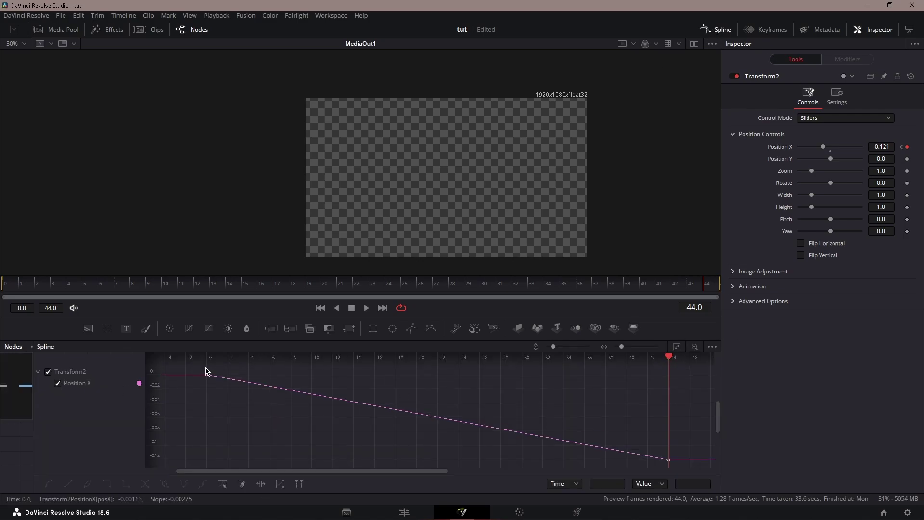
{"action": "left_click_drag", "start_coordinate": [190, 367], "coordinate": [715, 468]}
{"action": "key", "text": "shift+s"}
{"action": "left_click_drag", "start_coordinate": [513, 460], "coordinate": [584, 410]}
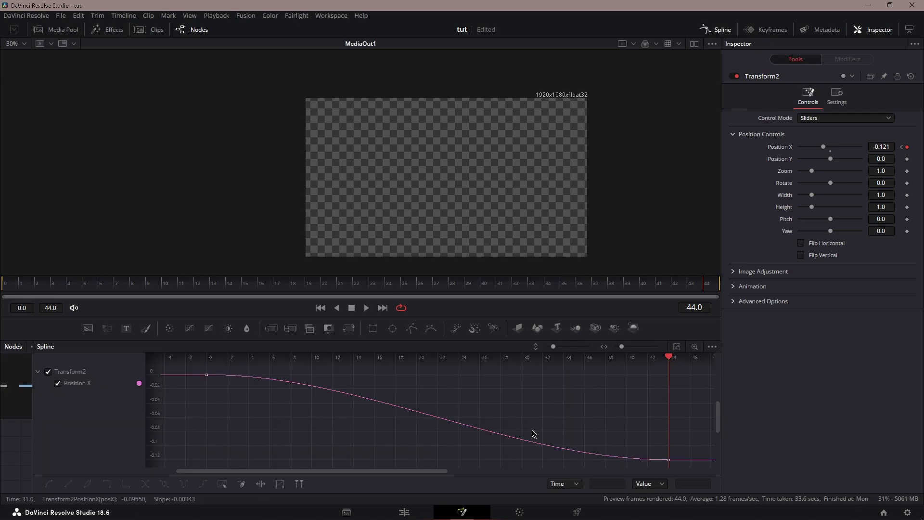
{"action": "left_click", "coordinate": [532, 438]}
{"action": "left_click_drag", "start_coordinate": [509, 456], "coordinate": [653, 393]}
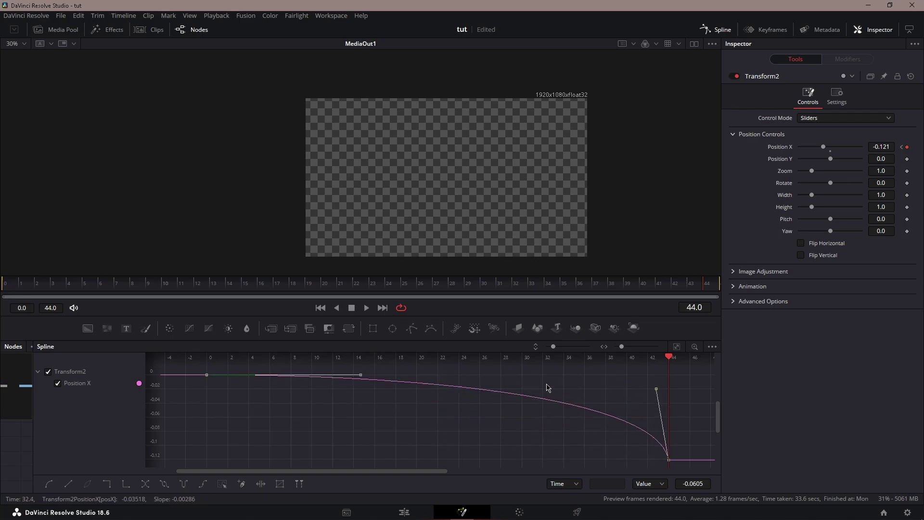
{"action": "key", "text": "ctrl+z"}
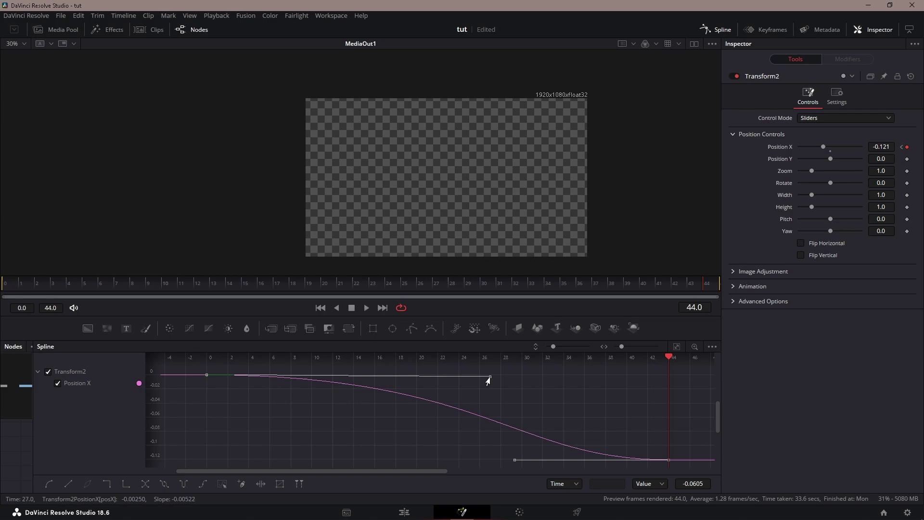
Step: Lengthen the first Position X keyframe's ease handle to about frame 32 and return to frame 0
{"action": "left_click_drag", "start_coordinate": [361, 375], "coordinate": [541, 381]}
{"action": "key", "text": "Home"}
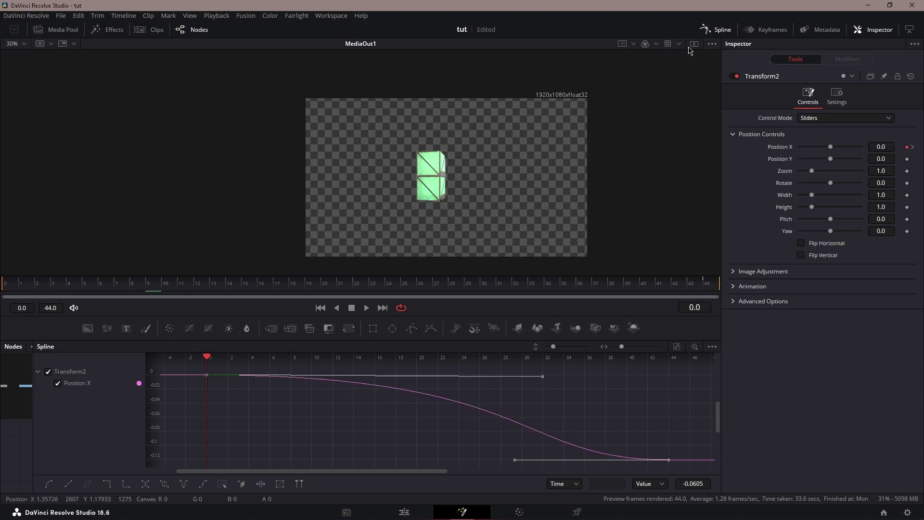
Step: Enable Motion Blur on Transform2 with Quality 4 and a Shutter Angle of 280
{"action": "left_click", "coordinate": [836, 96]}
{"action": "left_click", "coordinate": [801, 231]}
{"action": "left_click_drag", "start_coordinate": [830, 255], "coordinate": [848, 254]}
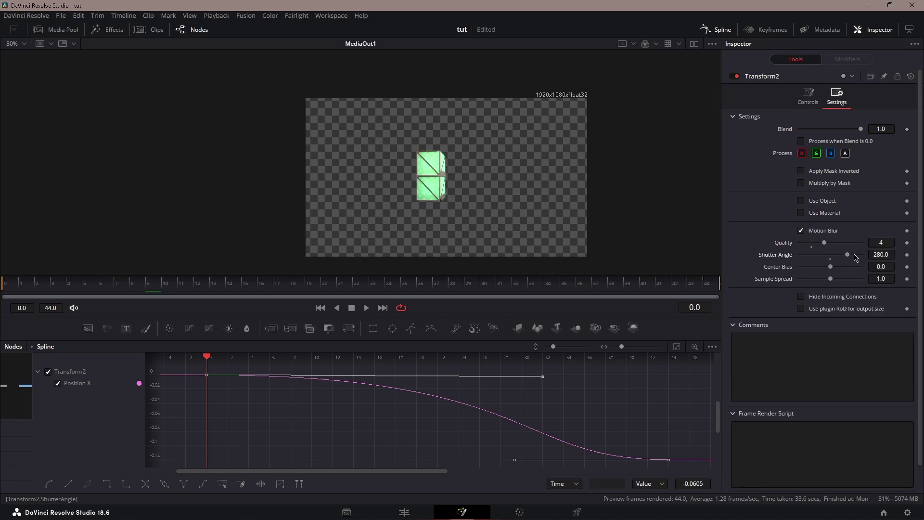
Step: Return to the Edit page and open the Compound Clip 1 on track V3 in Fusion
{"action": "left_click", "coordinate": [404, 512]}
{"action": "right_click", "coordinate": [492, 397]}
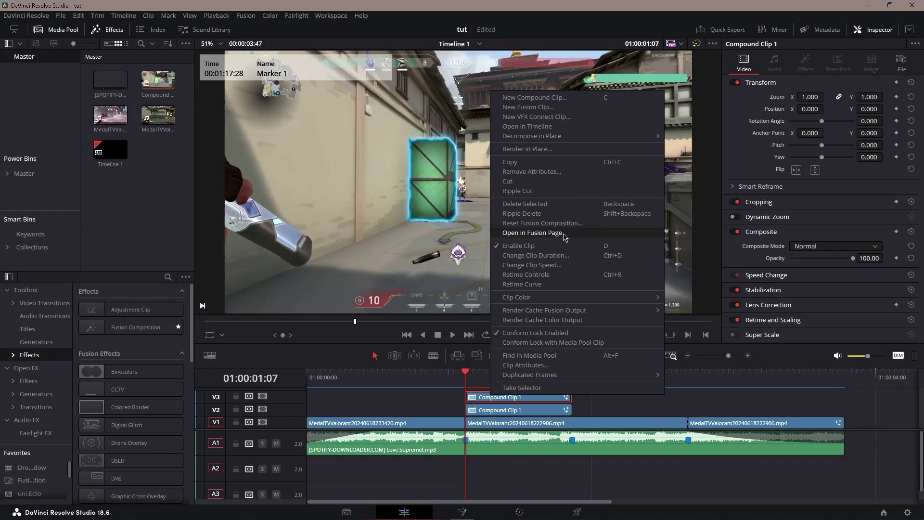
{"action": "left_click", "coordinate": [532, 398]}
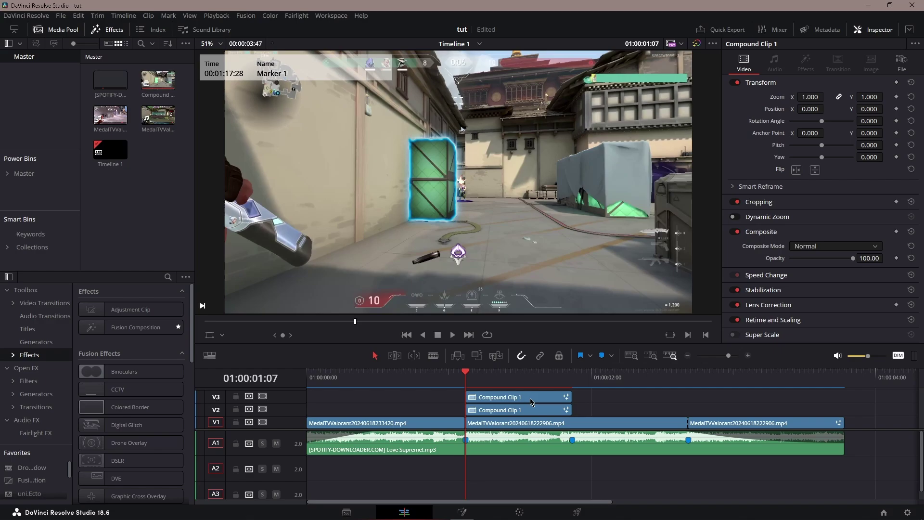
{"action": "right_click", "coordinate": [532, 397]}
{"action": "left_click", "coordinate": [572, 236]}
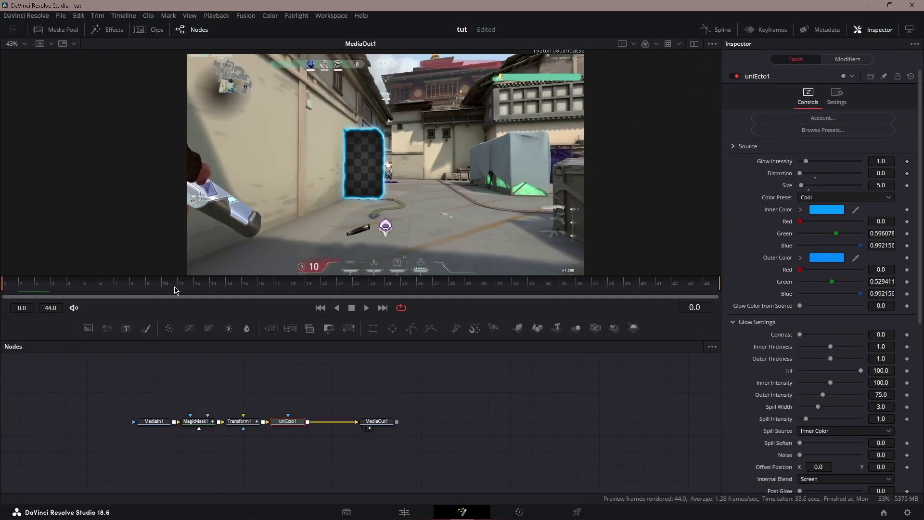
Step: Keyframe uniEcto1's Blend at 1.0 on frame 10 and 0.0 on frame 0
{"action": "left_click", "coordinate": [166, 285]}
{"action": "left_click", "coordinate": [841, 101]}
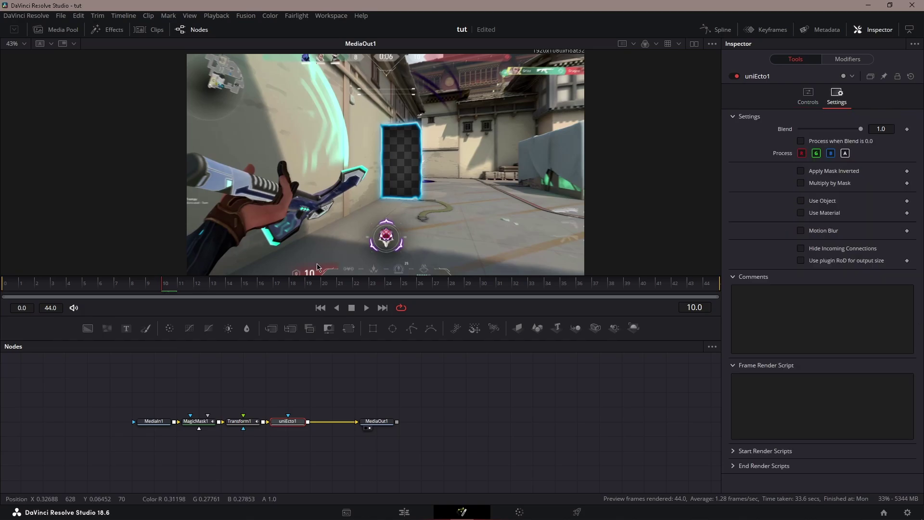
{"action": "left_click", "coordinate": [907, 130]}
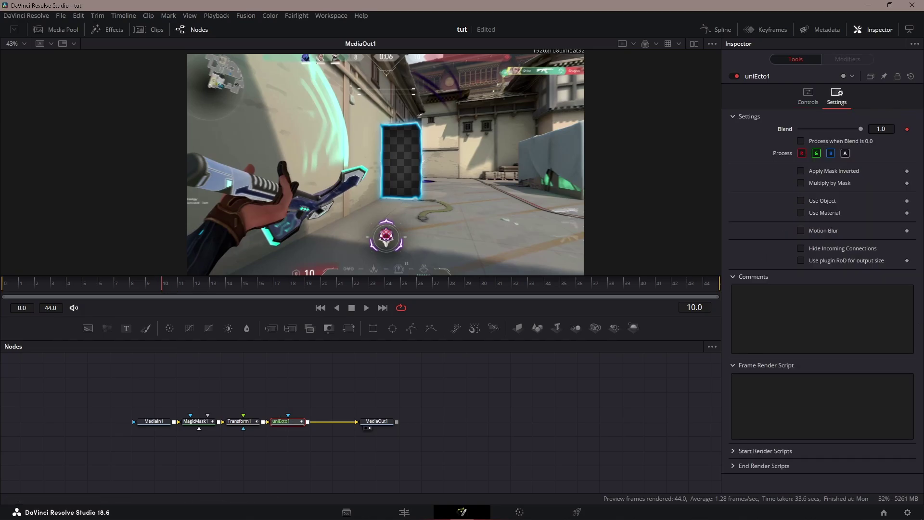
{"action": "left_click", "coordinate": [4, 284]}
{"action": "left_click_drag", "start_coordinate": [861, 129], "coordinate": [678, 137]}
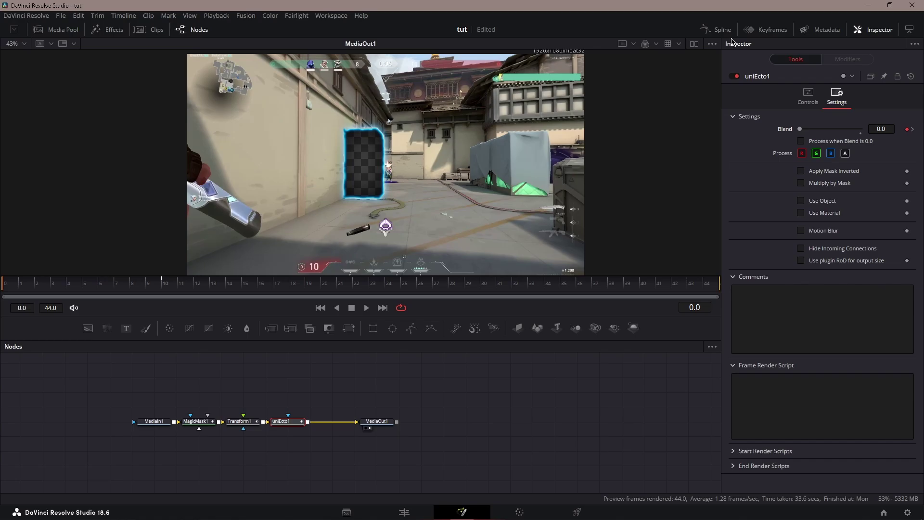
Step: Smooth all of uniEcto1's Blend keyframes in the spline editor, then close the spline view
{"action": "left_click", "coordinate": [717, 30]}
{"action": "left_click", "coordinate": [76, 384]}
{"action": "key", "text": "ctrl+f"}
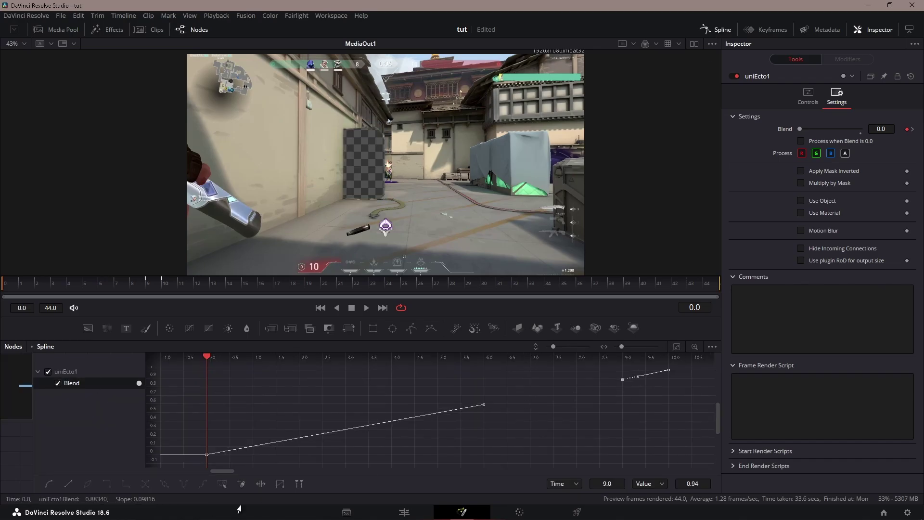
{"action": "key", "text": "ctrl+a"}
{"action": "left_click", "coordinate": [49, 483]}
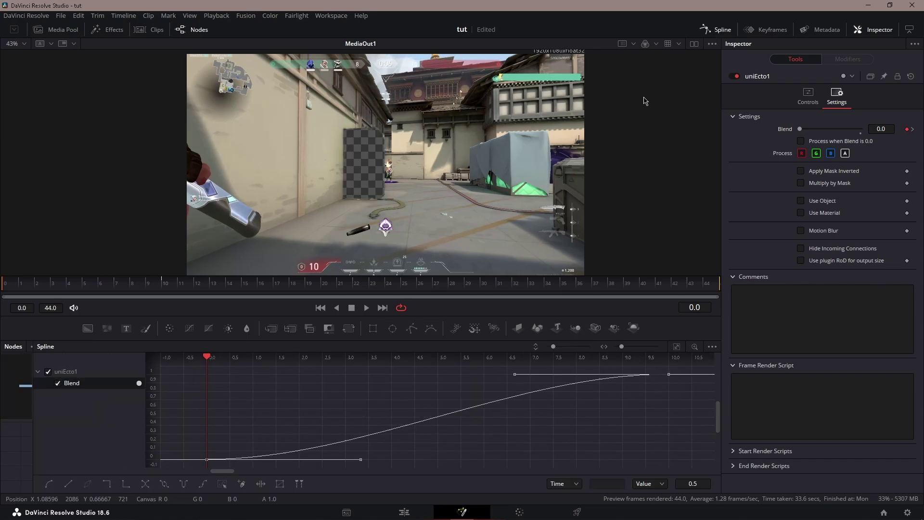
{"action": "left_click", "coordinate": [717, 33]}
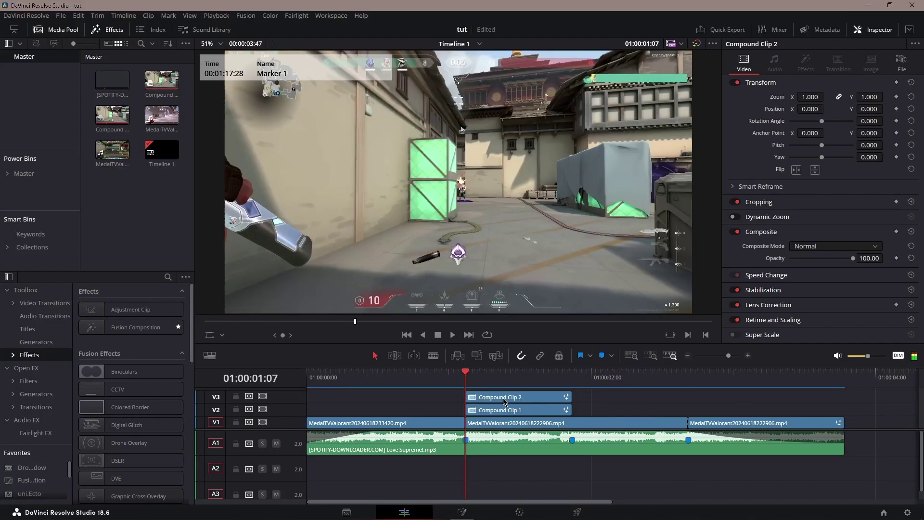
Step: Open Compound Clip 2 on track V3 in Fusion to check its Magic Mask, and return to the Edit page
{"action": "right_click", "coordinate": [504, 402]}
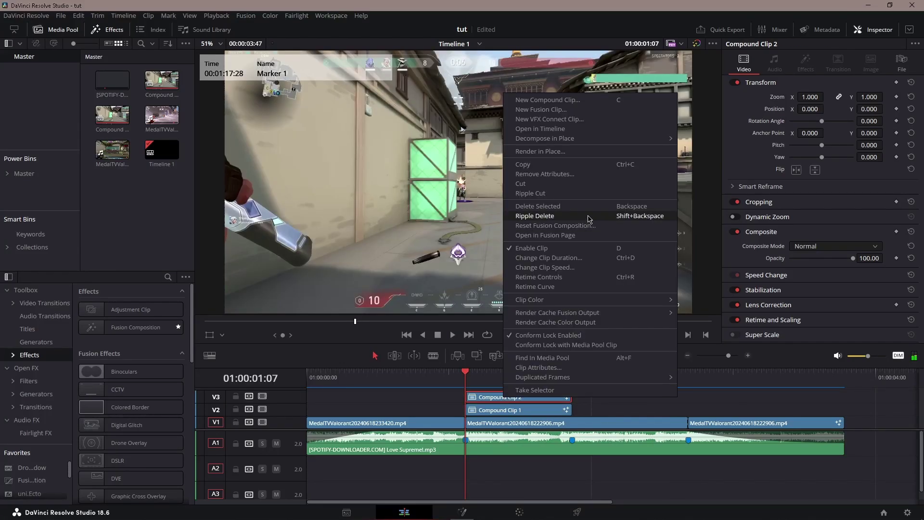
{"action": "left_click", "coordinate": [544, 235]}
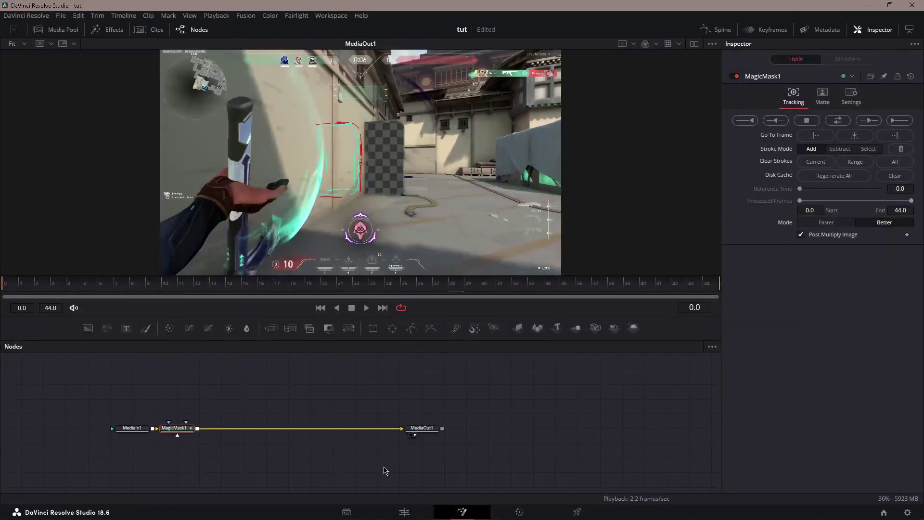
{"action": "left_click", "coordinate": [405, 512]}
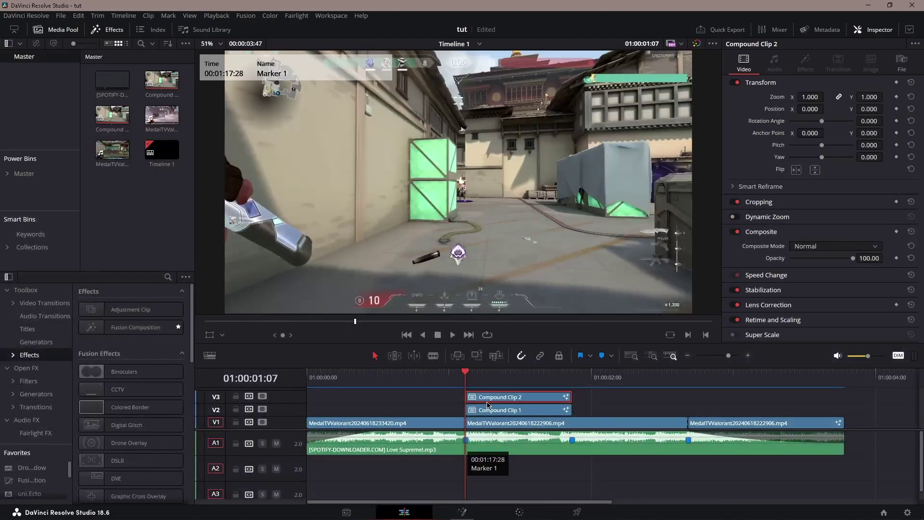
Step: Render Compound Clip 2 in place as QuickTime with codec DNxHR and type DNxHR 444 12-bit, saving it to the Videos folder
{"action": "right_click", "coordinate": [495, 399]}
{"action": "left_click", "coordinate": [530, 148]}
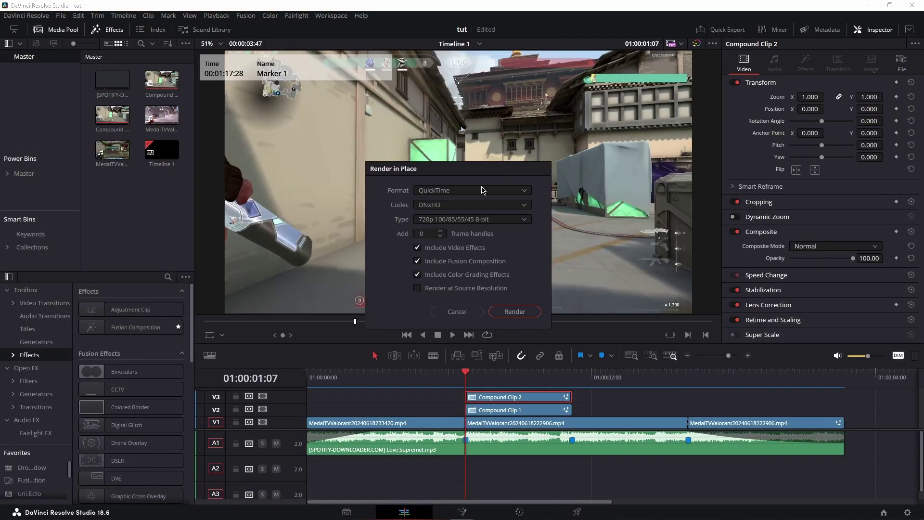
{"action": "left_click", "coordinate": [475, 190]}
{"action": "left_click", "coordinate": [476, 190]}
{"action": "left_click", "coordinate": [450, 205]}
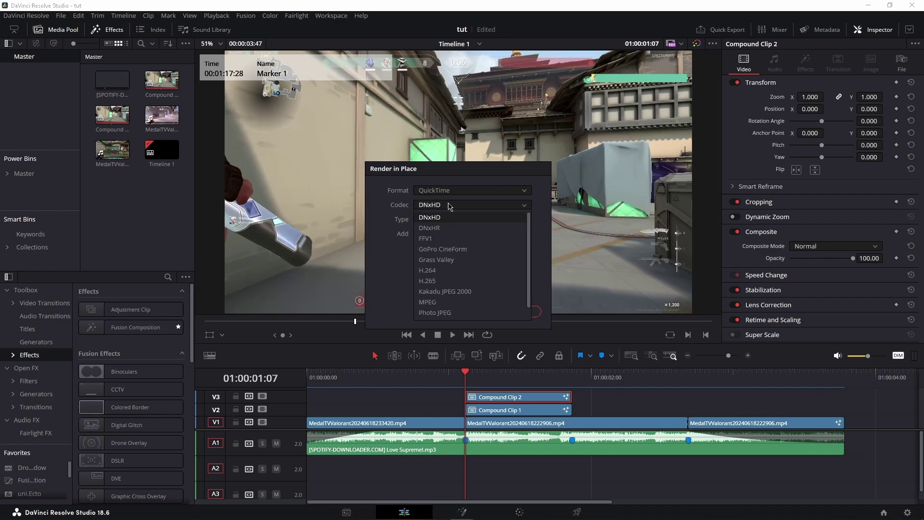
{"action": "left_click", "coordinate": [454, 228]}
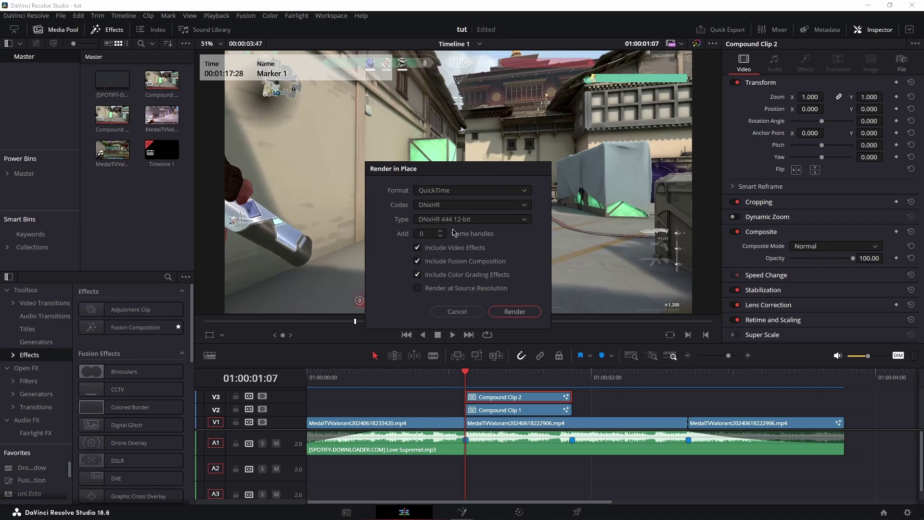
{"action": "left_click", "coordinate": [514, 312]}
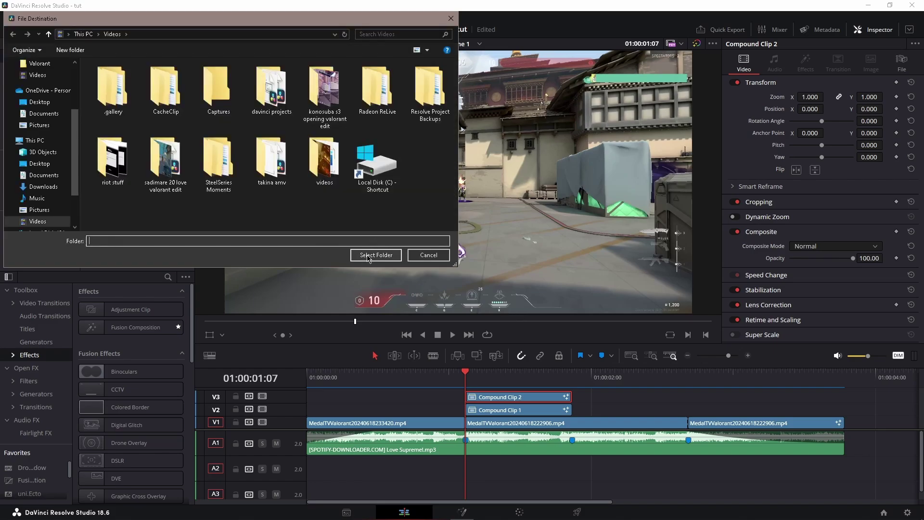
{"action": "left_click", "coordinate": [375, 256]}
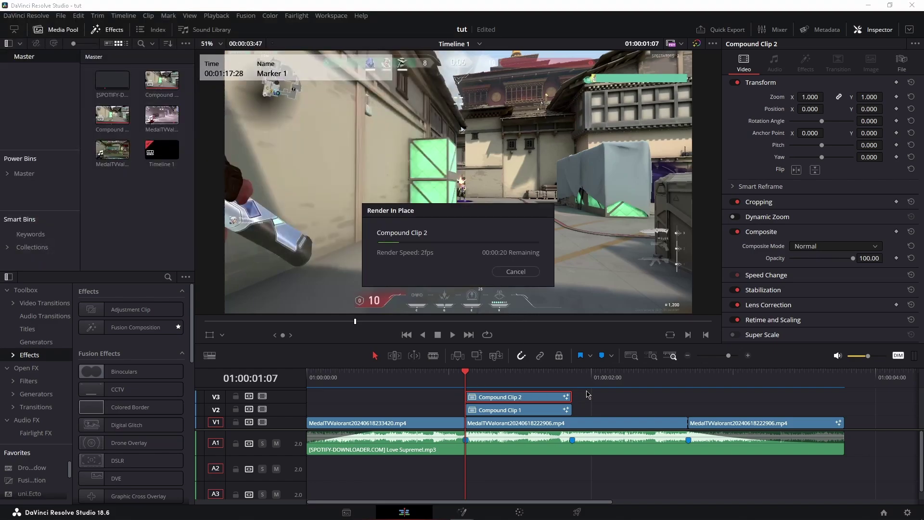
Step: Add a Transform node after MediaIn1 in the Fusion composition of the rendered Compound Clip 2
{"action": "key", "text": "shift+space"}
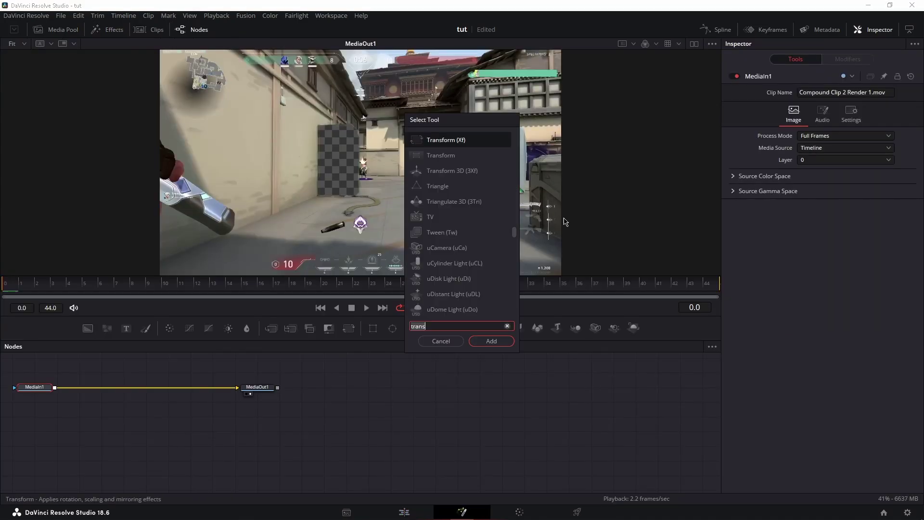
{"action": "type", "text": "t"}
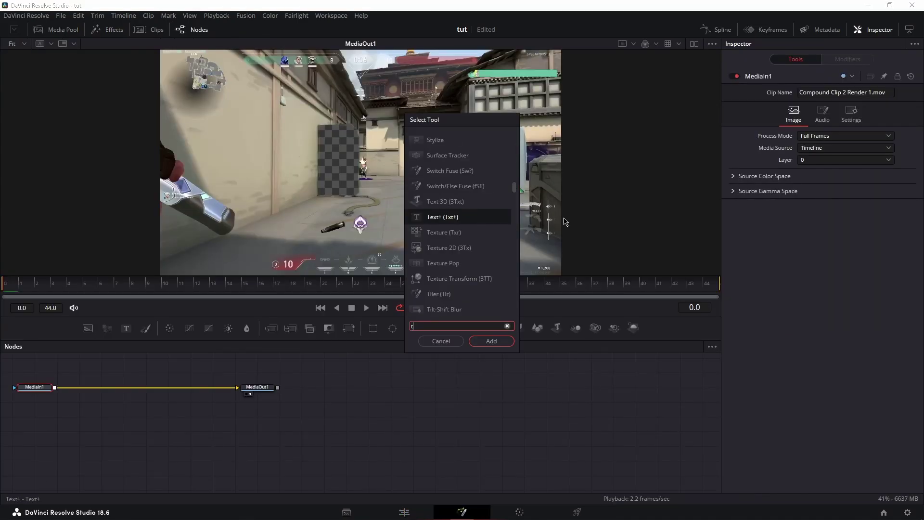
{"action": "type", "text": "ransf"}
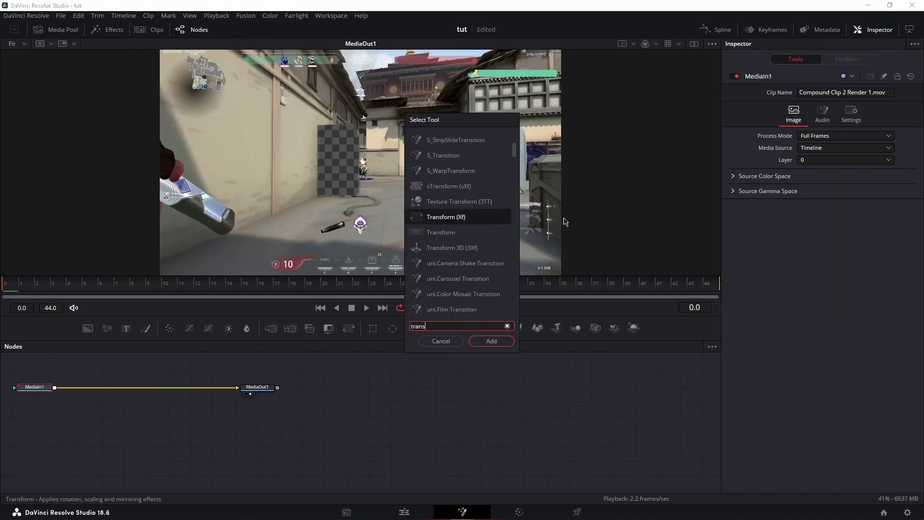
{"action": "key", "text": "Return"}
Step: Render Compound Clip 1 on track V2 in place and play the timeline across the crate transition
{"action": "right_click", "coordinate": [513, 410]}
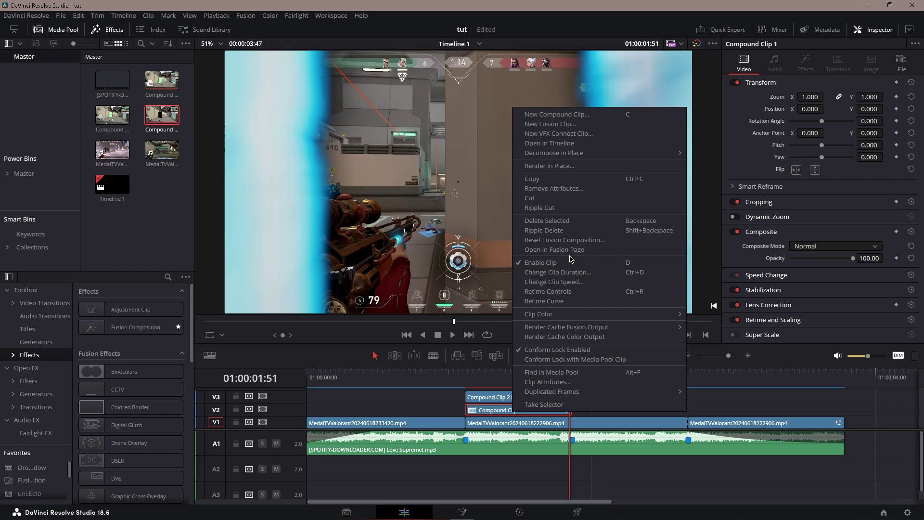
{"action": "left_click", "coordinate": [571, 250]}
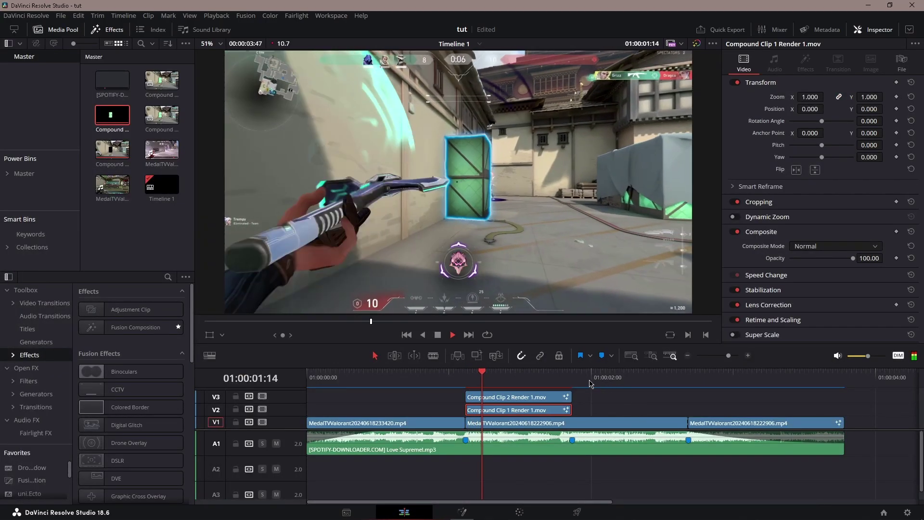
{"action": "right_click", "coordinate": [502, 397]}
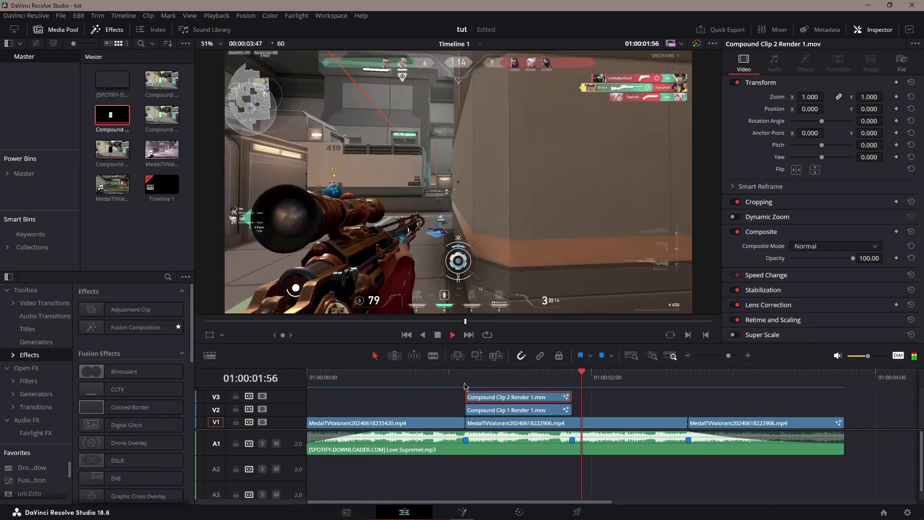
{"action": "left_click", "coordinate": [464, 379]}
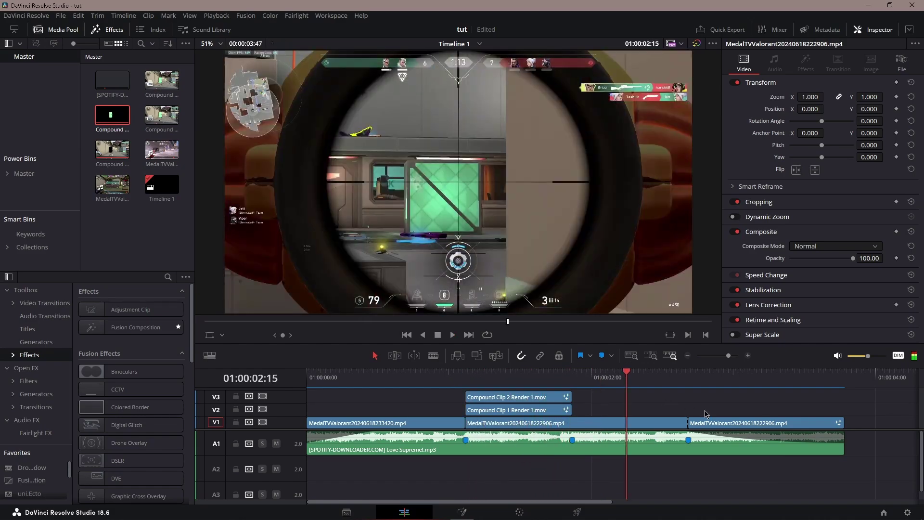
Step: Place an Adjustment Clip on track V2 right after the rendered Compound Clip 1 and trim it to the end of the last V1 clip
{"action": "scroll", "coordinate": [706, 412], "scroll_direction": "right", "scroll_amount": 3}
{"action": "left_click_drag", "start_coordinate": [116, 309], "coordinate": [402, 413]}
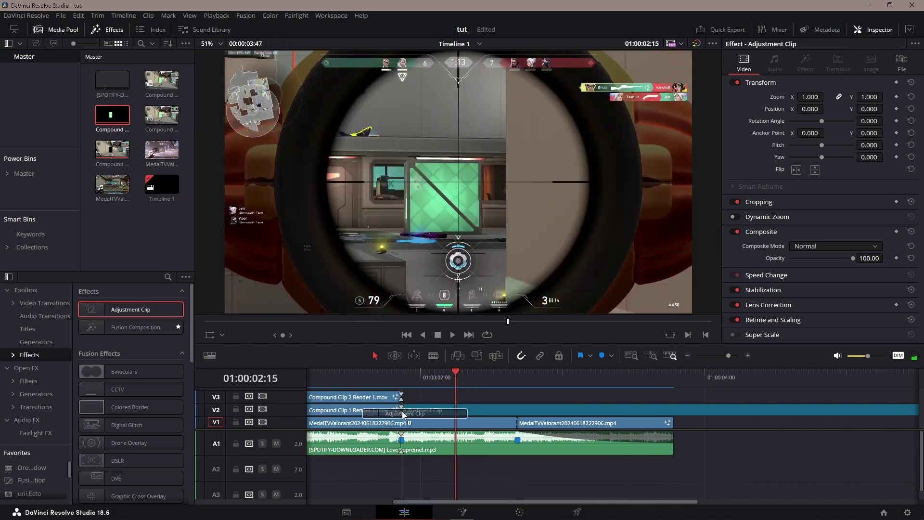
{"action": "left_click", "coordinate": [434, 356]}
{"action": "left_click", "coordinate": [674, 410]}
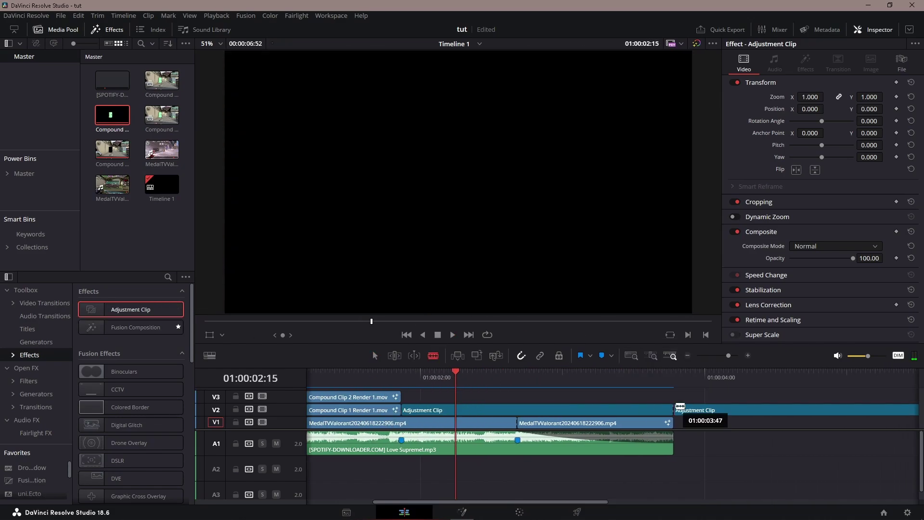
{"action": "left_click", "coordinate": [715, 411]}
{"action": "key", "text": "BackSpace"}
Step: Open the Adjustment Clip in Fusion at the cut between the last two V1 clips and add a Transform node
{"action": "key", "text": "Down"}
{"action": "right_click", "coordinate": [540, 412]}
{"action": "left_click", "coordinate": [582, 355]}
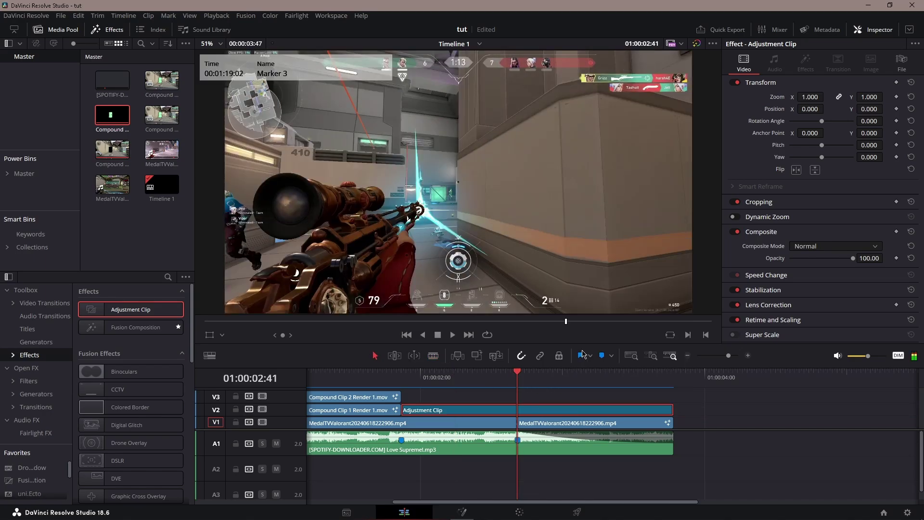
{"action": "key", "text": "shift+space"}
{"action": "type", "text": "tran"}
{"action": "key", "text": "Return"}
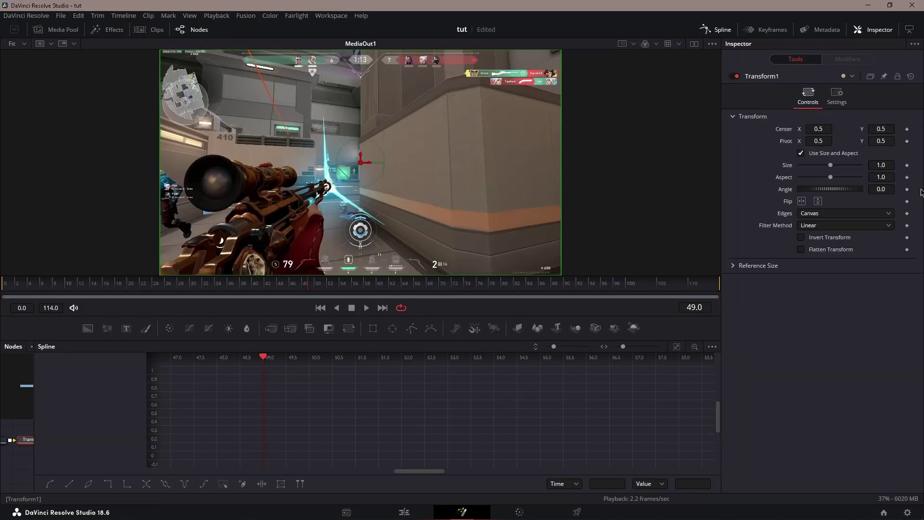
Step: Keyframe Transform1's Size at 1.5 on frame 49 and 1.0 on frames 0 and 114
{"action": "left_click", "coordinate": [891, 165]}
{"action": "type", "text": "1.5"}
{"action": "key", "text": "Tab"}
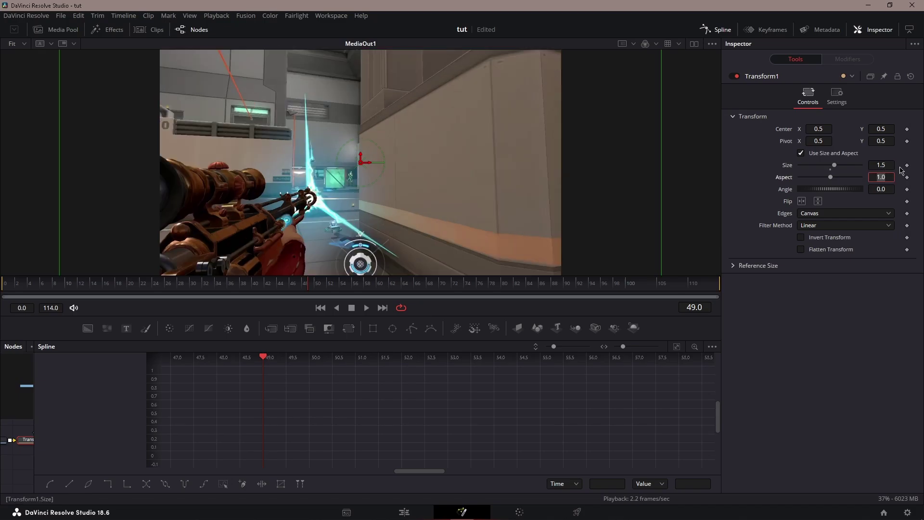
{"action": "left_click", "coordinate": [907, 165]}
{"action": "key", "text": "End"}
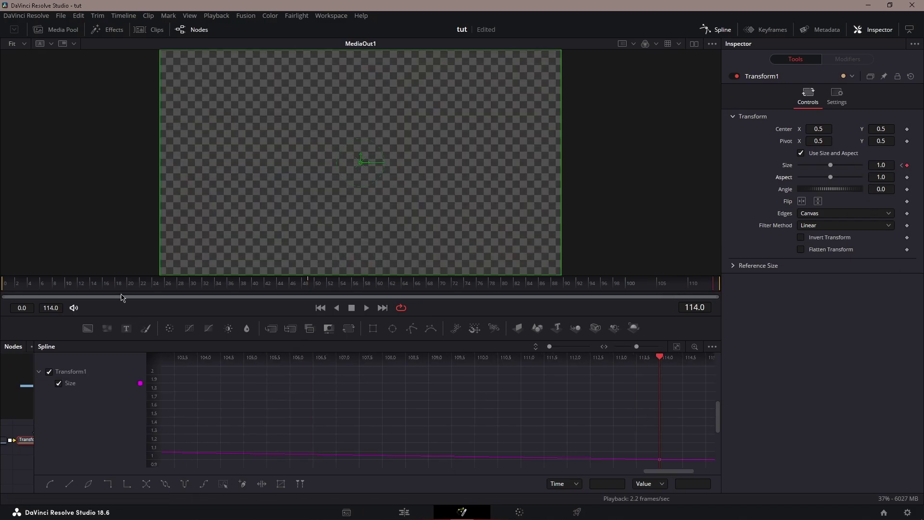
{"action": "key", "text": "Home"}
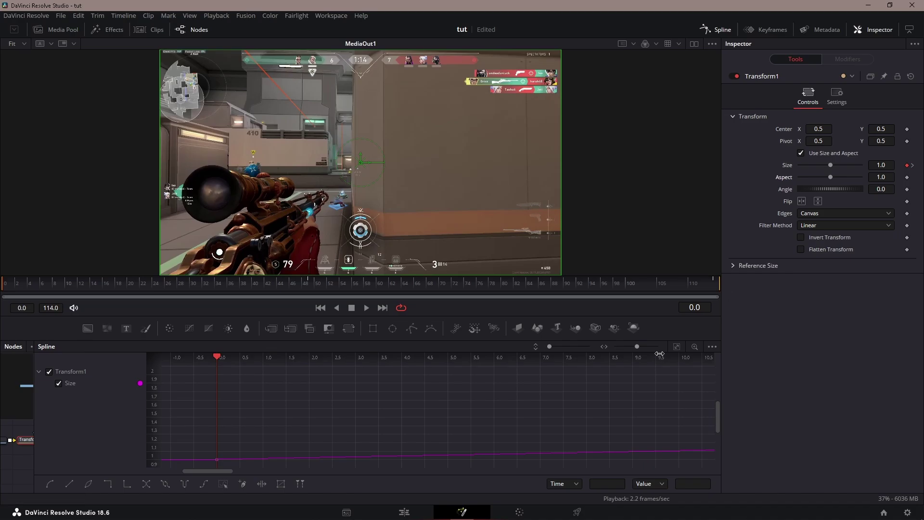
Step: Smooth the Size keyframes and reshape their spline handles for a steep start and slow settle on both sides of the peak
{"action": "left_click", "coordinate": [676, 347]}
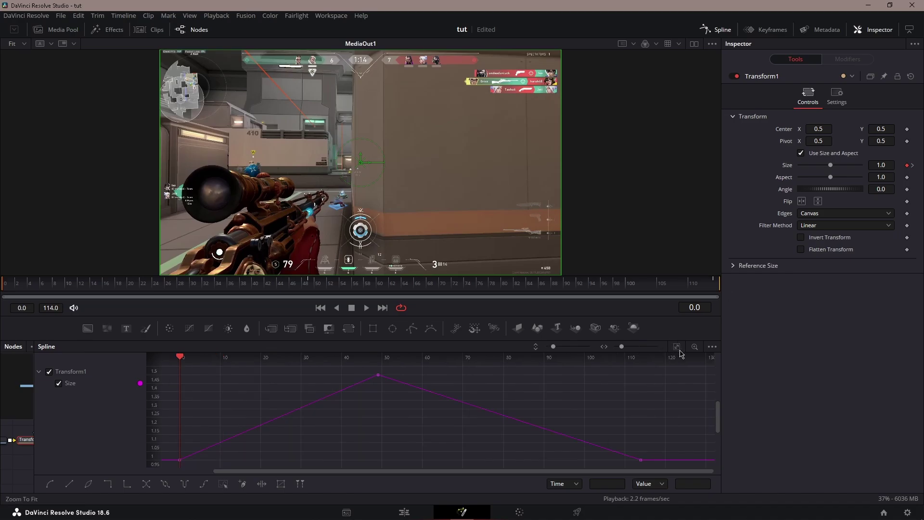
{"action": "left_click_drag", "start_coordinate": [463, 471], "coordinate": [436, 471]}
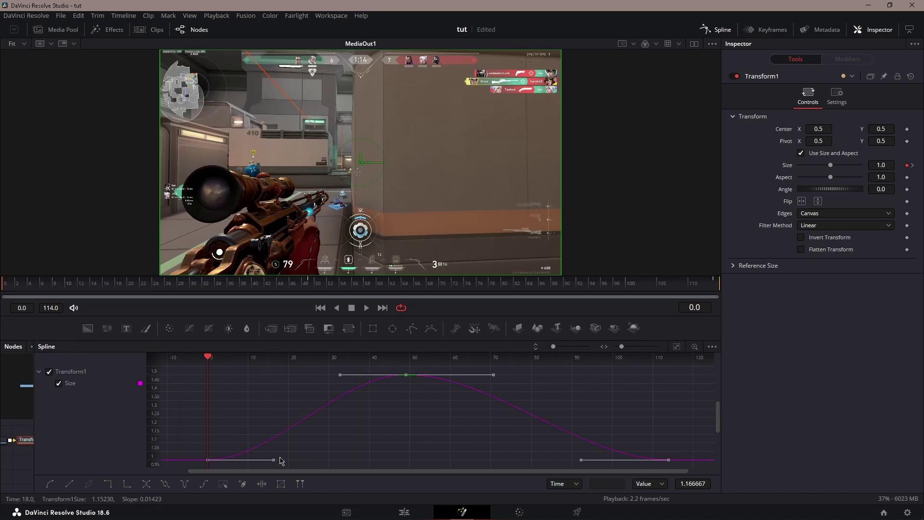
{"action": "left_click_drag", "start_coordinate": [274, 460], "coordinate": [225, 394]}
{"action": "left_click_drag", "start_coordinate": [336, 378], "coordinate": [259, 378]}
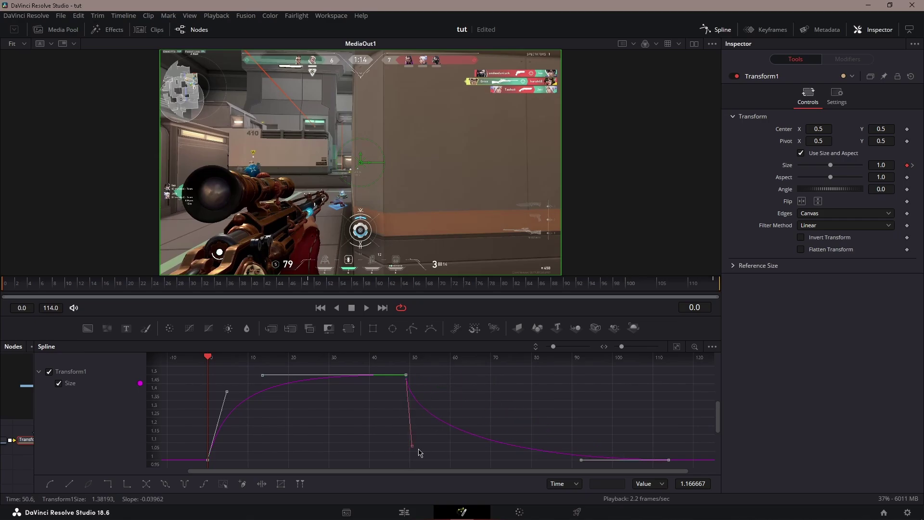
{"action": "left_click_drag", "start_coordinate": [452, 461], "coordinate": [450, 458]}
Step: Enable Motion Blur on Transform1 with Quality 4 and Shutter Angle 280, and return to the Edit page
{"action": "left_click", "coordinate": [837, 97]}
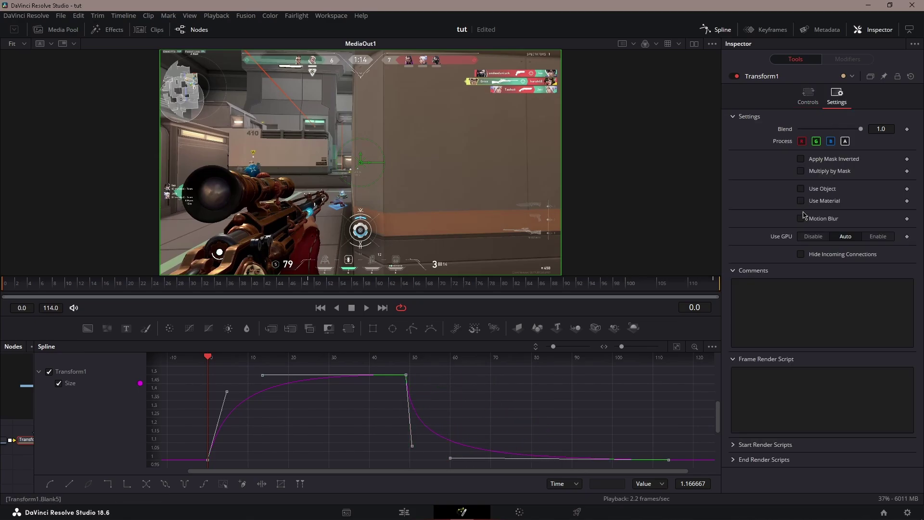
{"action": "key", "text": "shift+4"}
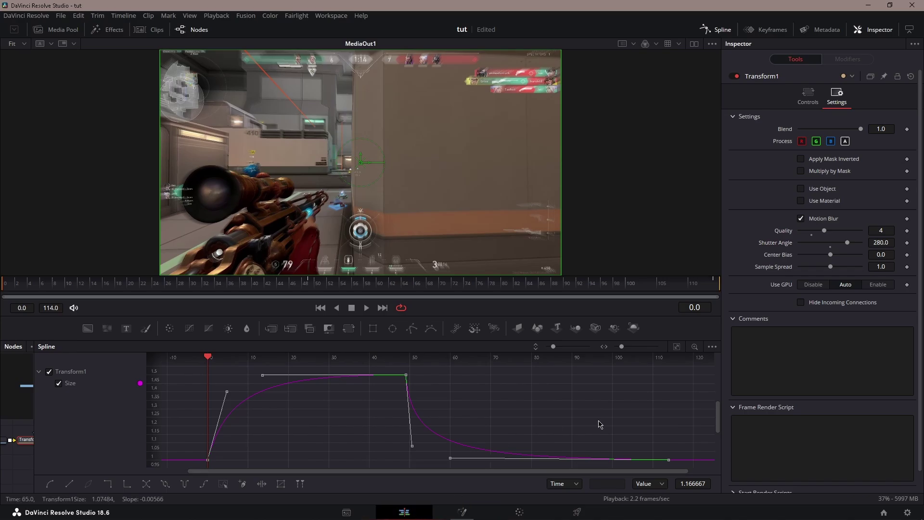
Step: Play back the timeline from around the crate transition to review the composited clips and the Adjustment Clip zoom
{"action": "key", "text": "space"}
{"action": "scroll", "coordinate": [388, 385], "scroll_direction": "left", "scroll_amount": 3}
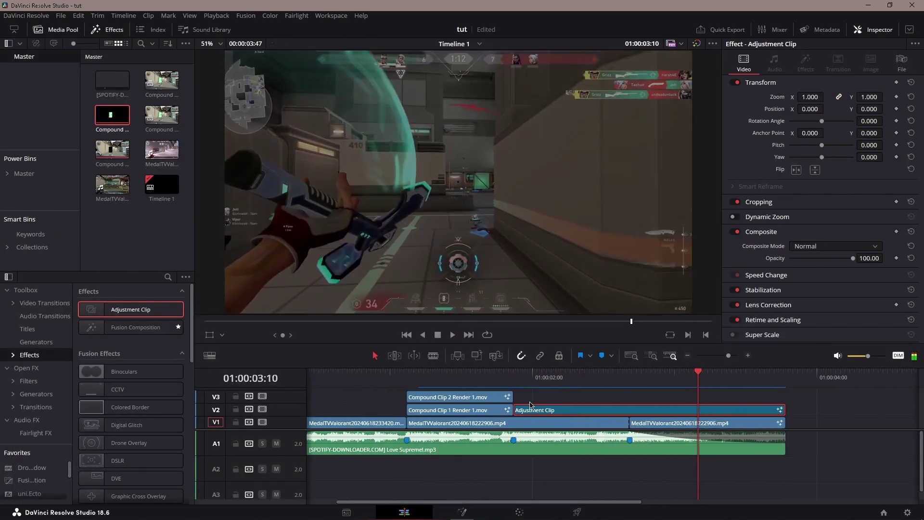
{"action": "left_click", "coordinate": [459, 385]}
{"action": "key", "text": "space"}
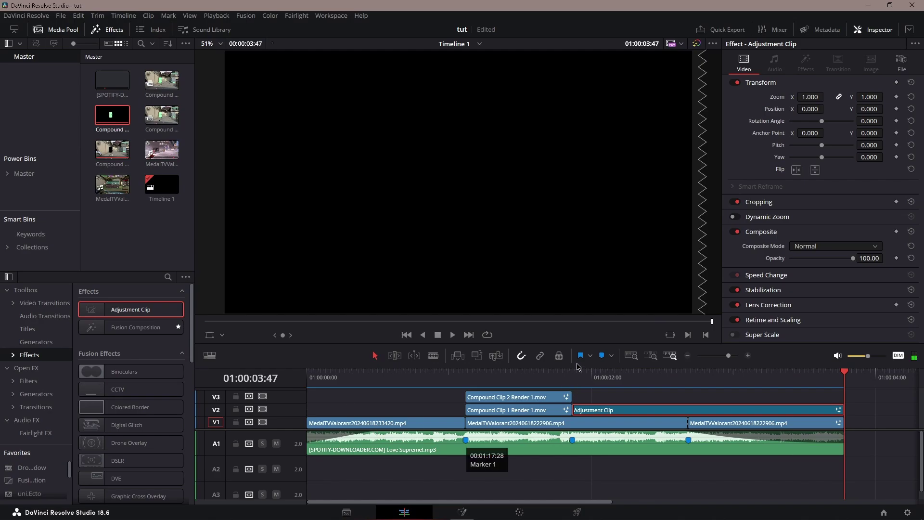
{"action": "left_click", "coordinate": [497, 383]}
{"action": "key", "text": "space"}
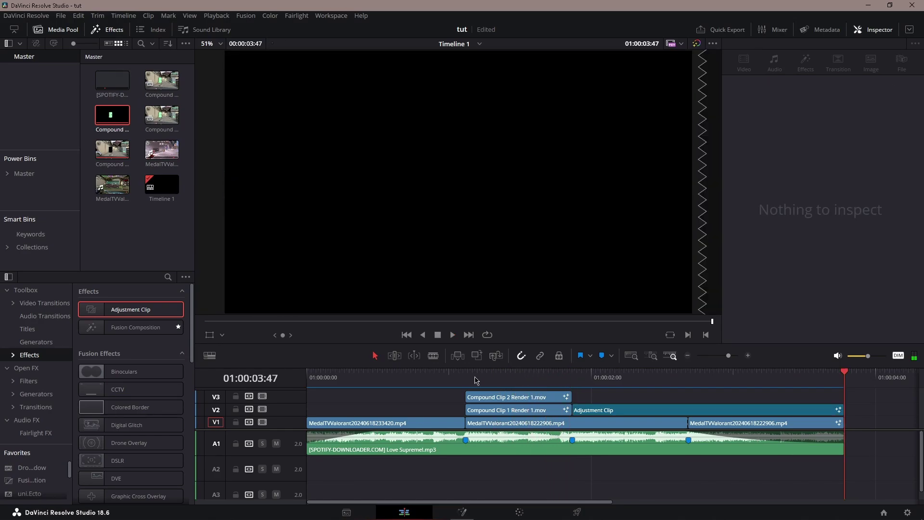
{"action": "left_click", "coordinate": [530, 380]}
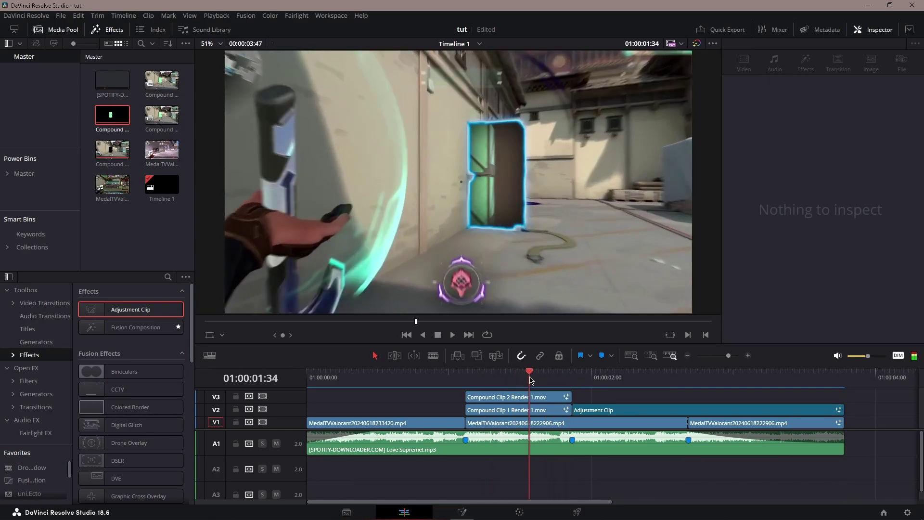